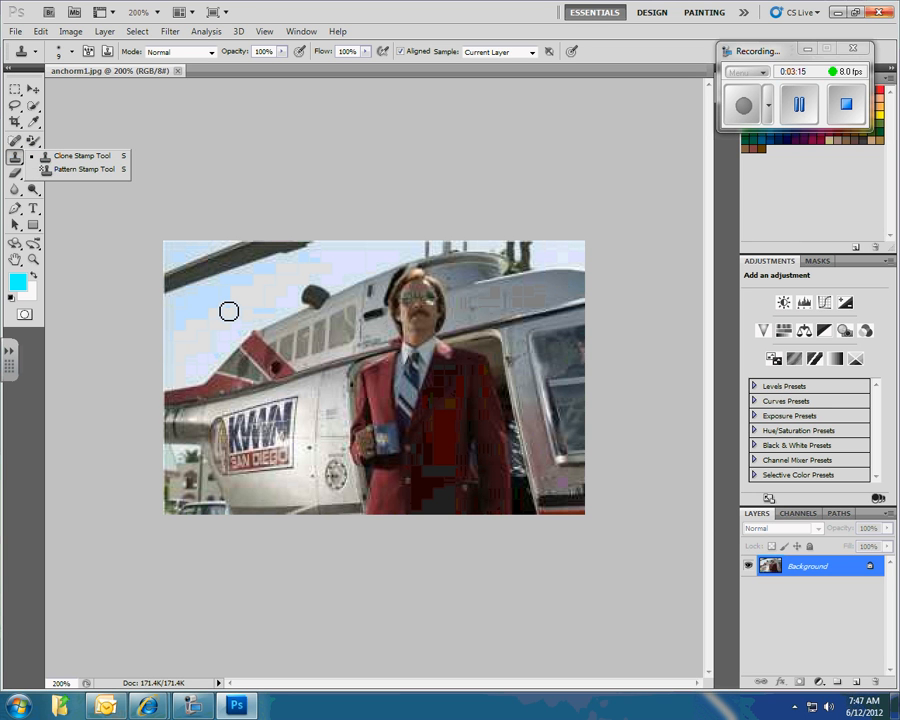
{"action": "left_click", "coordinate": [229, 312]}
{"action": "left_click", "coordinate": [228, 311]}
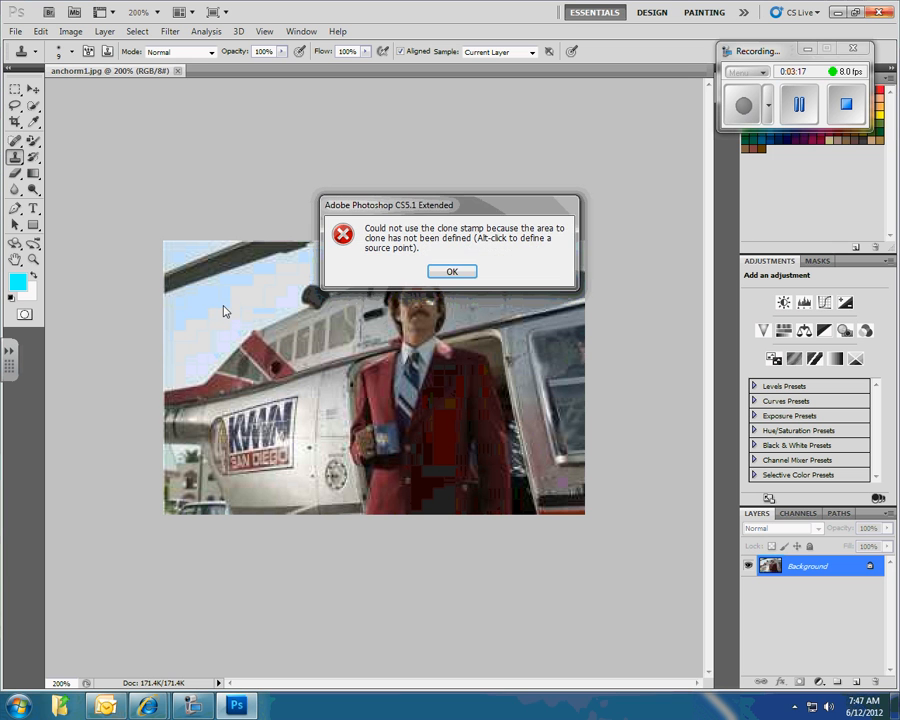
{"action": "left_click", "coordinate": [448, 274]}
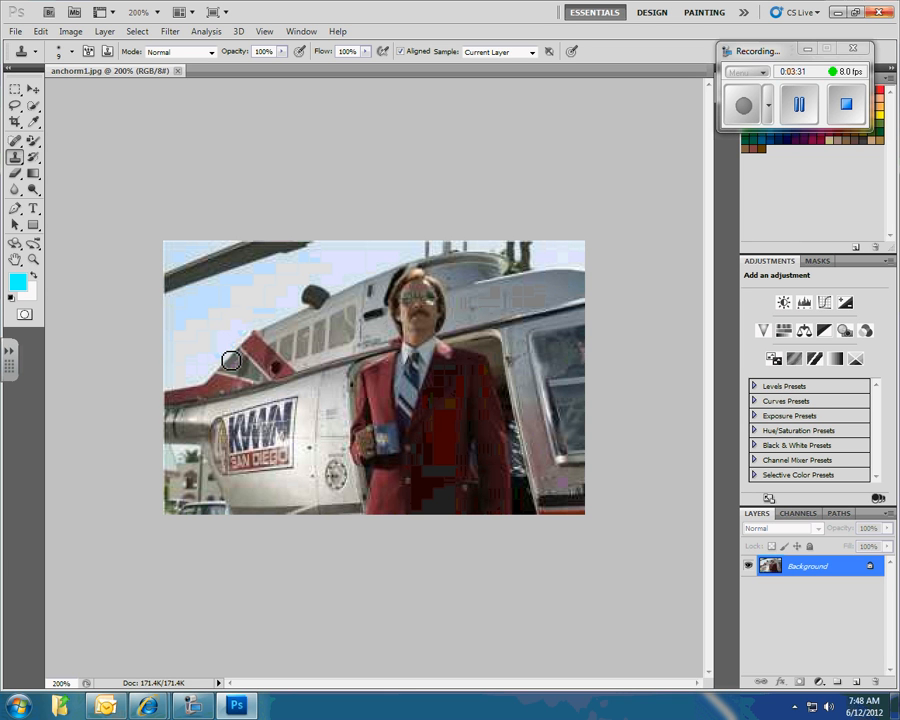
Clone sky over the helicopter's tail boom at the photo's left edge using the 9 px Clone Stamp brush.
{"action": "mouse_move", "coordinate": [231, 362]}
{"action": "left_mouse_down"}
{"action": "mouse_move", "coordinate": [174, 400]}
{"action": "mouse_move", "coordinate": [208, 399]}
{"action": "mouse_move", "coordinate": [221, 383]}
{"action": "mouse_move", "coordinate": [175, 397]}
{"action": "mouse_move", "coordinate": [174, 428]}
{"action": "mouse_move", "coordinate": [172, 392]}
{"action": "mouse_move", "coordinate": [174, 409]}
{"action": "mouse_move", "coordinate": [212, 401]}
{"action": "mouse_move", "coordinate": [201, 418]}
{"action": "mouse_move", "coordinate": [216, 402]}
{"action": "mouse_move", "coordinate": [173, 432]}
{"action": "mouse_move", "coordinate": [201, 426]}
{"action": "mouse_move", "coordinate": [198, 433]}
{"action": "mouse_move", "coordinate": [172, 432]}
{"action": "mouse_move", "coordinate": [169, 441]}
{"action": "mouse_move", "coordinate": [203, 440]}
{"action": "mouse_move", "coordinate": [171, 438]}
{"action": "mouse_move", "coordinate": [191, 415]}
{"action": "left_mouse_up"}
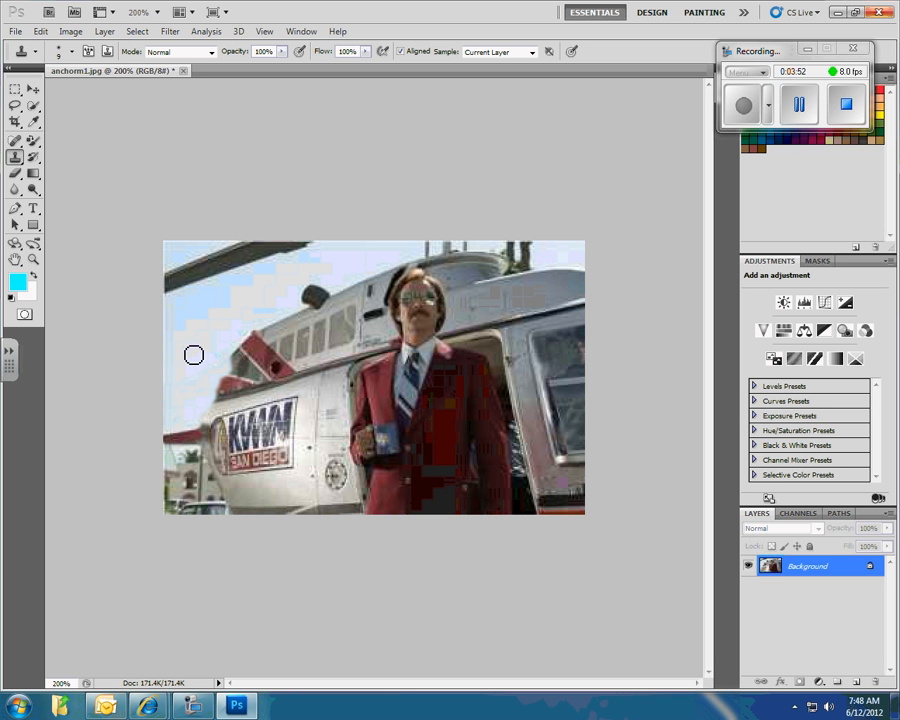
{"action": "mouse_move", "coordinate": [180, 428]}
{"action": "left_mouse_down"}
{"action": "mouse_move", "coordinate": [206, 433]}
{"action": "mouse_move", "coordinate": [176, 432]}
{"action": "mouse_move", "coordinate": [166, 450]}
{"action": "mouse_move", "coordinate": [200, 469]}
{"action": "left_mouse_up"}
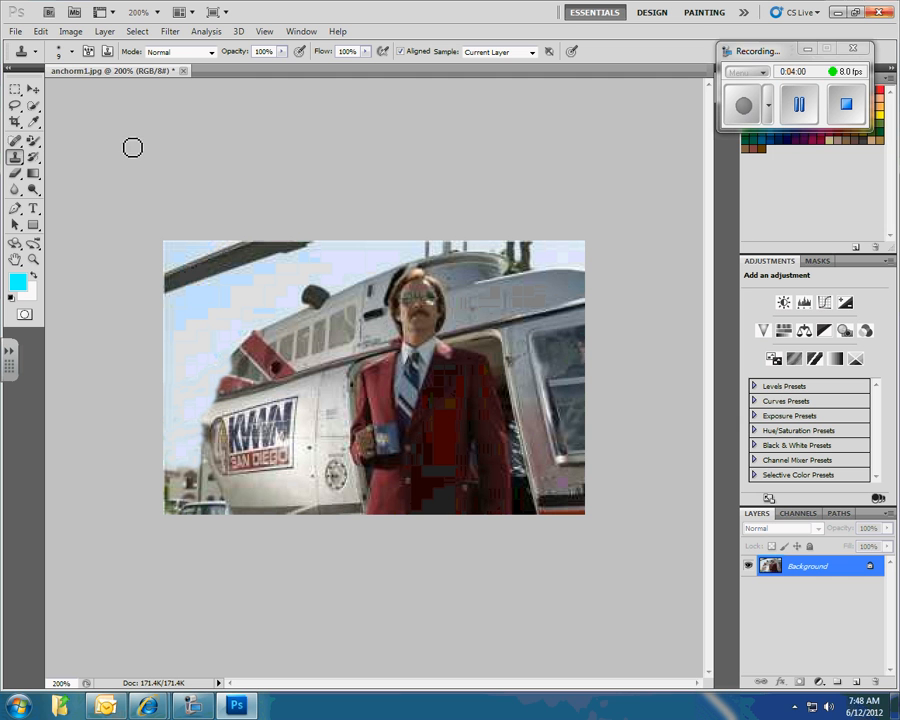
Set the Clone Stamp brush size to 28 px and clone sky over the rotor blade in the photo's upper-left area.
{"action": "left_click", "coordinate": [73, 52]}
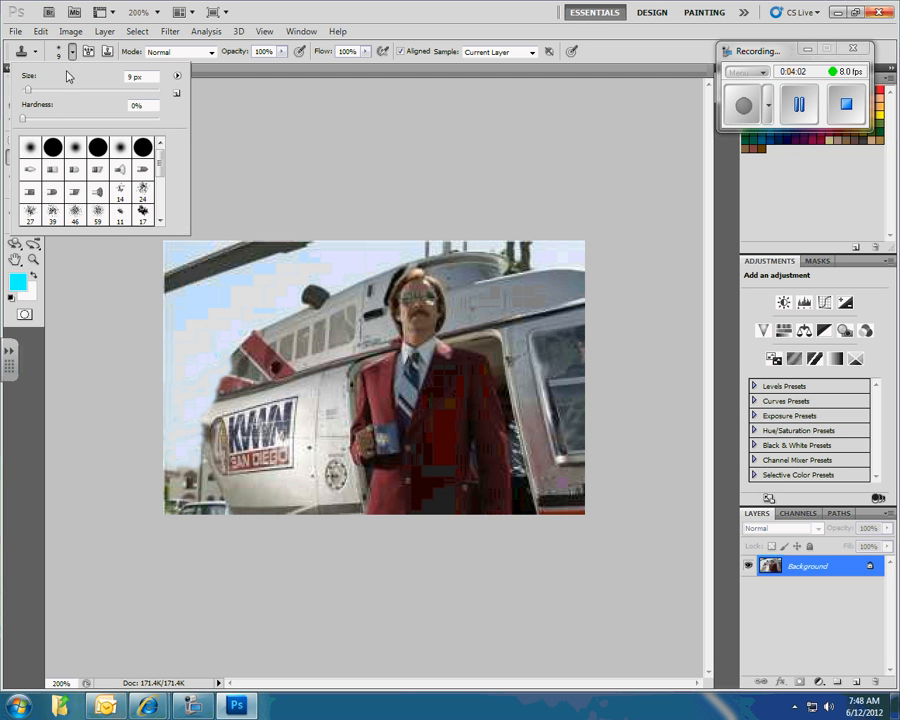
{"action": "left_click_drag", "start_coordinate": [29, 90], "coordinate": [34, 92]}
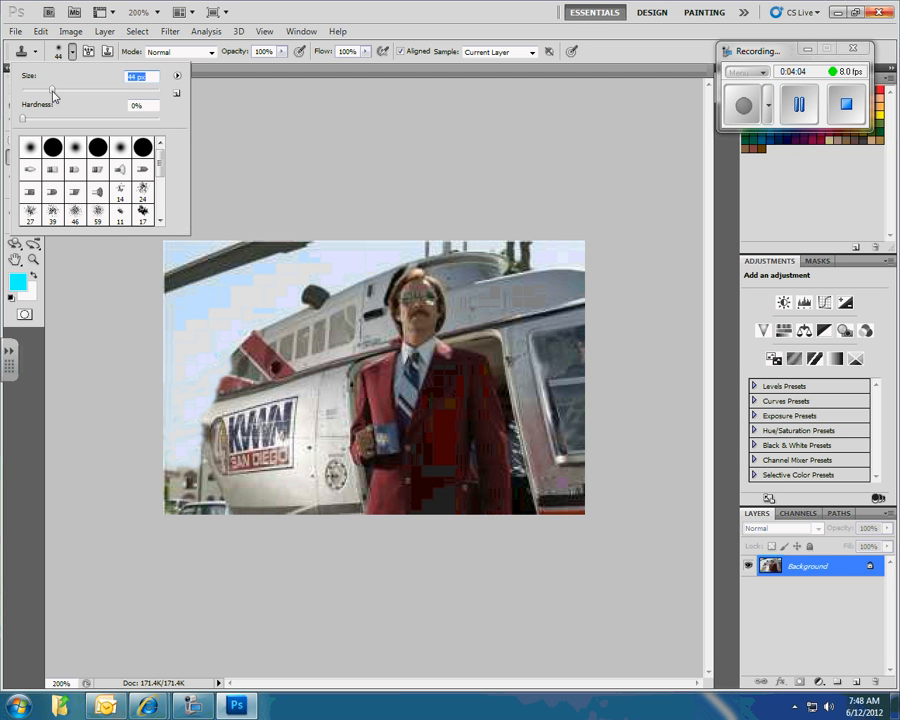
{"action": "left_click", "coordinate": [190, 332]}
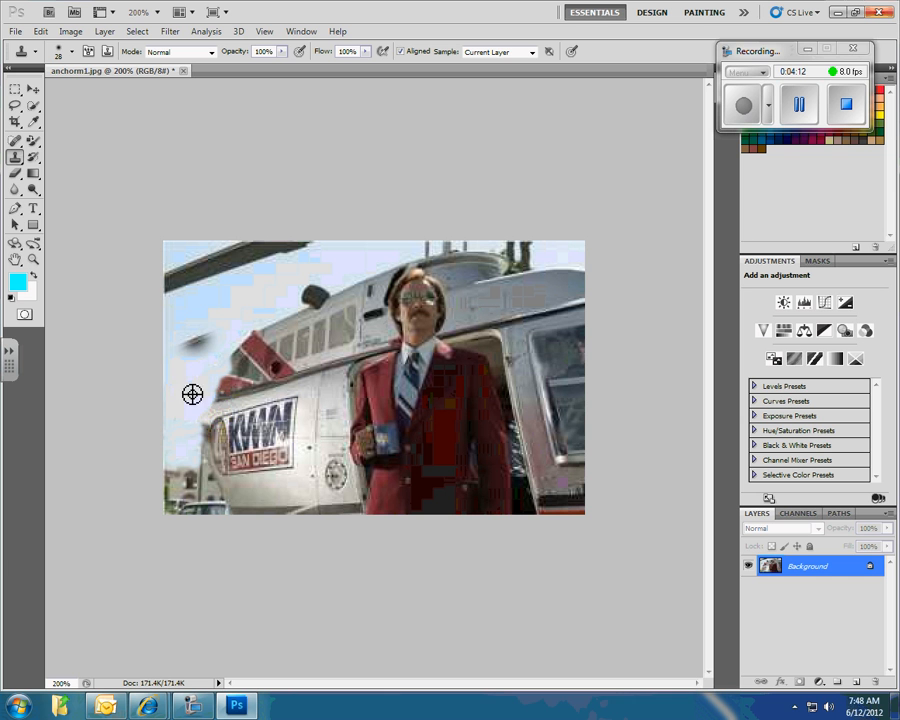
{"action": "left_click_drag", "start_coordinate": [185, 349], "coordinate": [205, 333]}
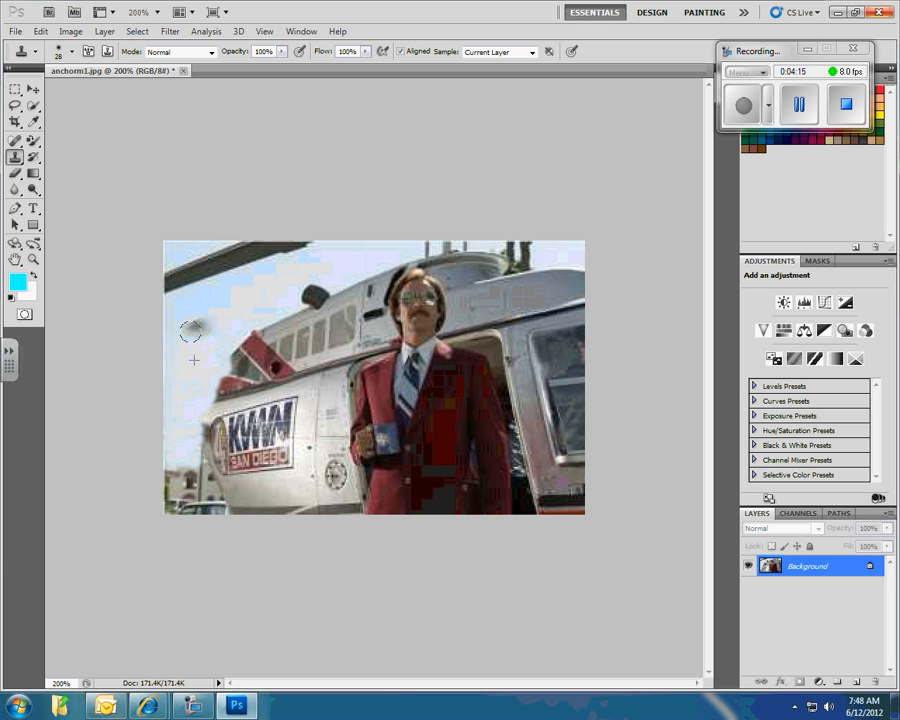
{"action": "left_click_drag", "start_coordinate": [190, 332], "coordinate": [193, 328]}
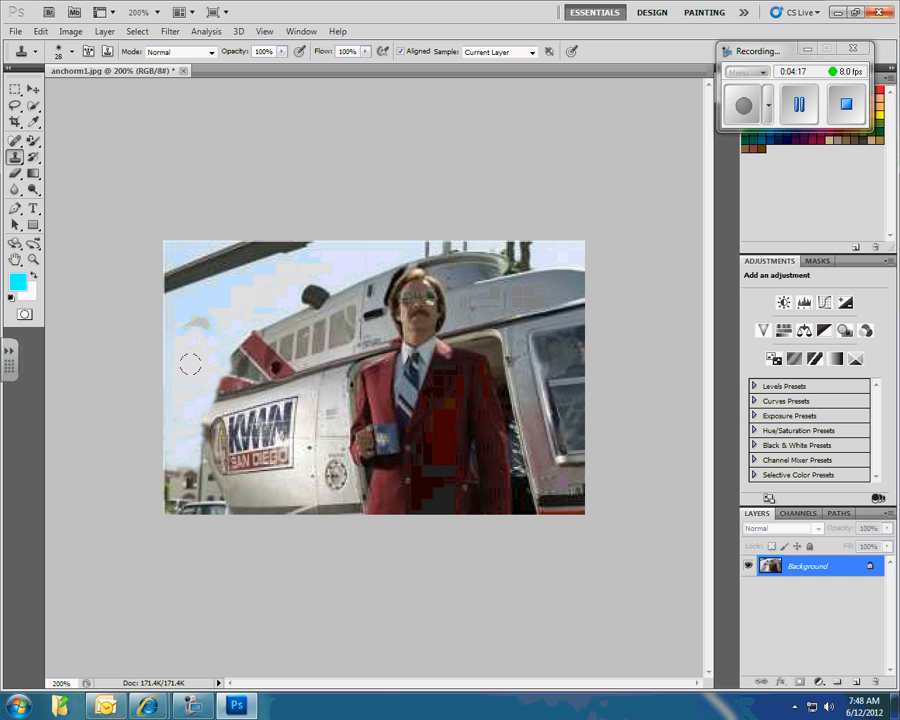
{"action": "mouse_move", "coordinate": [197, 333]}
{"action": "left_mouse_down"}
{"action": "mouse_move", "coordinate": [186, 323]}
{"action": "mouse_move", "coordinate": [196, 300]}
{"action": "mouse_move", "coordinate": [184, 285]}
{"action": "left_mouse_up"}
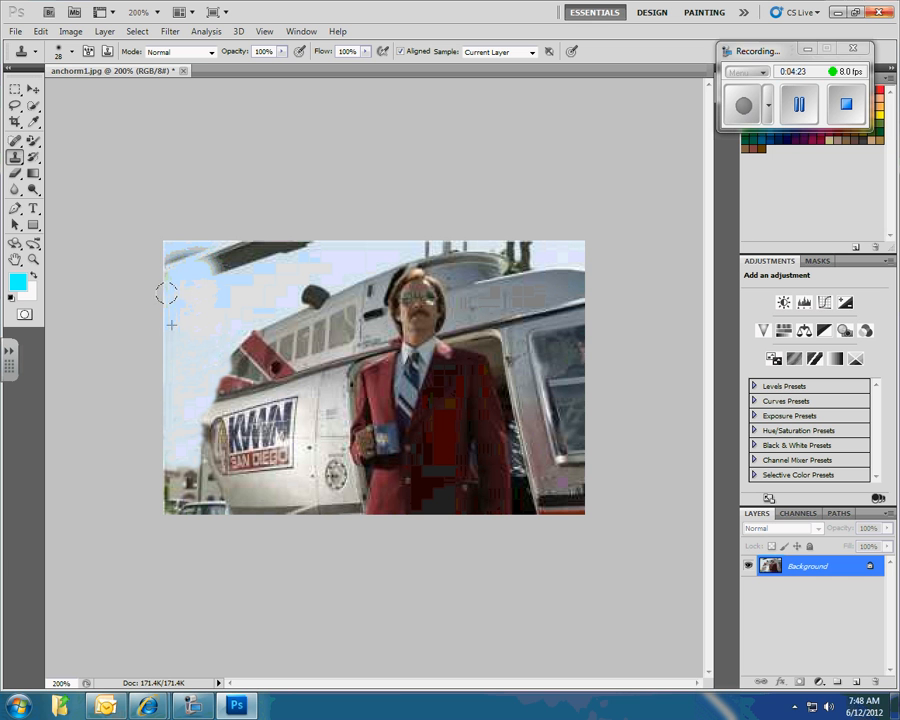
{"action": "mouse_move", "coordinate": [179, 267]}
{"action": "left_mouse_down"}
{"action": "mouse_move", "coordinate": [169, 255]}
{"action": "mouse_move", "coordinate": [201, 263]}
{"action": "mouse_move", "coordinate": [284, 242]}
{"action": "mouse_move", "coordinate": [288, 252]}
{"action": "left_mouse_up"}
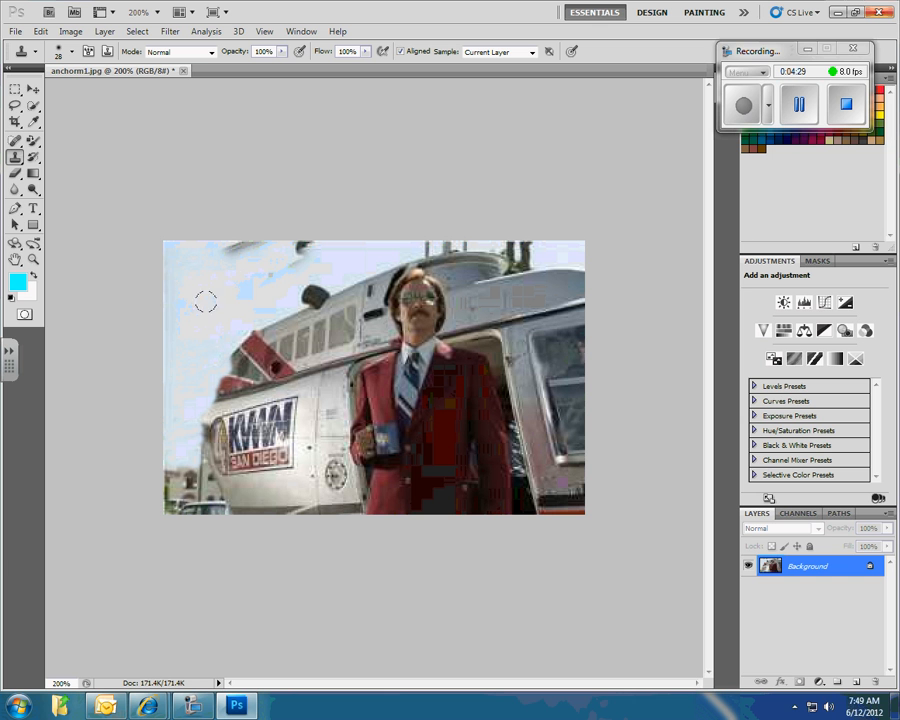
{"action": "left_click_drag", "start_coordinate": [267, 270], "coordinate": [302, 247]}
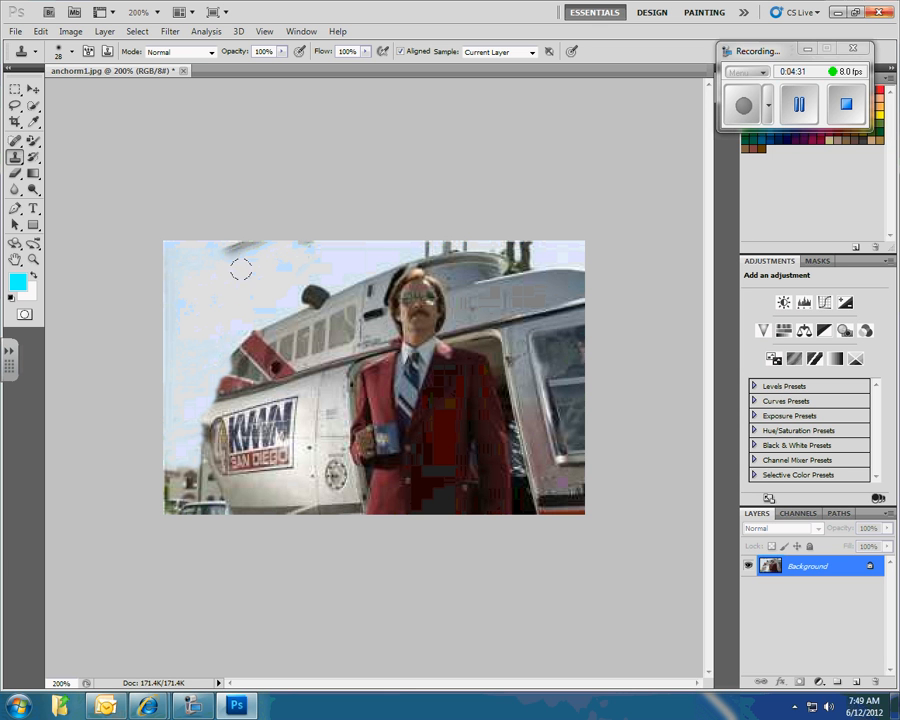
{"action": "mouse_move", "coordinate": [198, 295]}
{"action": "left_mouse_down"}
{"action": "mouse_move", "coordinate": [228, 243]}
{"action": "mouse_move", "coordinate": [305, 241]}
{"action": "left_mouse_up"}
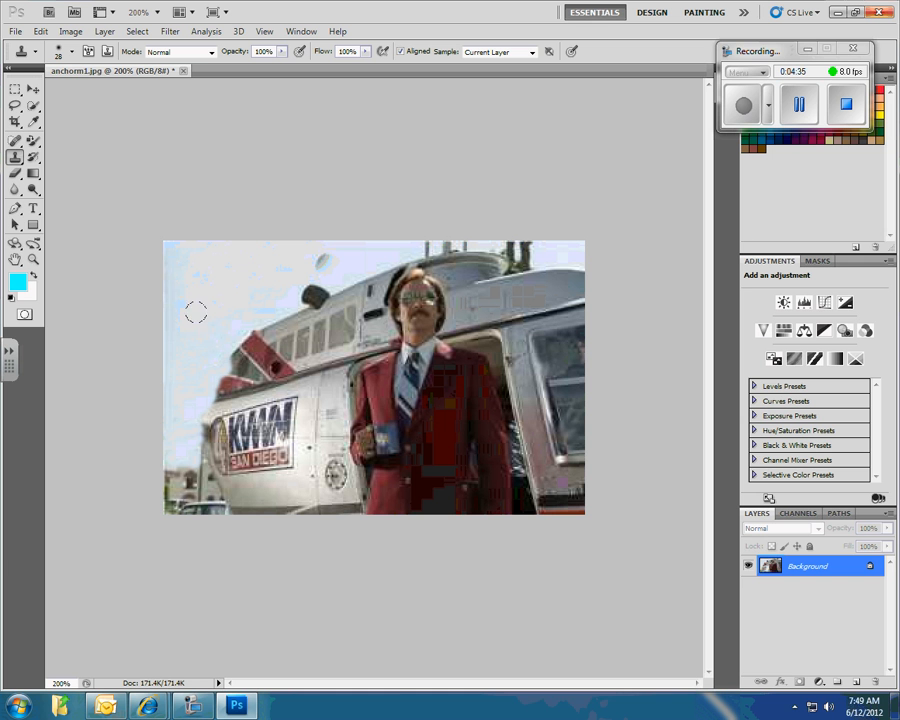
Clone sky over the helicopter's rear body, side windows and KVWN San Diego sign, up to the man's arm.
{"action": "mouse_move", "coordinate": [210, 356]}
{"action": "left_mouse_down"}
{"action": "mouse_move", "coordinate": [250, 342]}
{"action": "mouse_move", "coordinate": [208, 382]}
{"action": "mouse_move", "coordinate": [220, 382]}
{"action": "mouse_move", "coordinate": [175, 497]}
{"action": "mouse_move", "coordinate": [173, 456]}
{"action": "mouse_move", "coordinate": [162, 500]}
{"action": "mouse_move", "coordinate": [185, 488]}
{"action": "mouse_move", "coordinate": [161, 467]}
{"action": "left_mouse_up"}
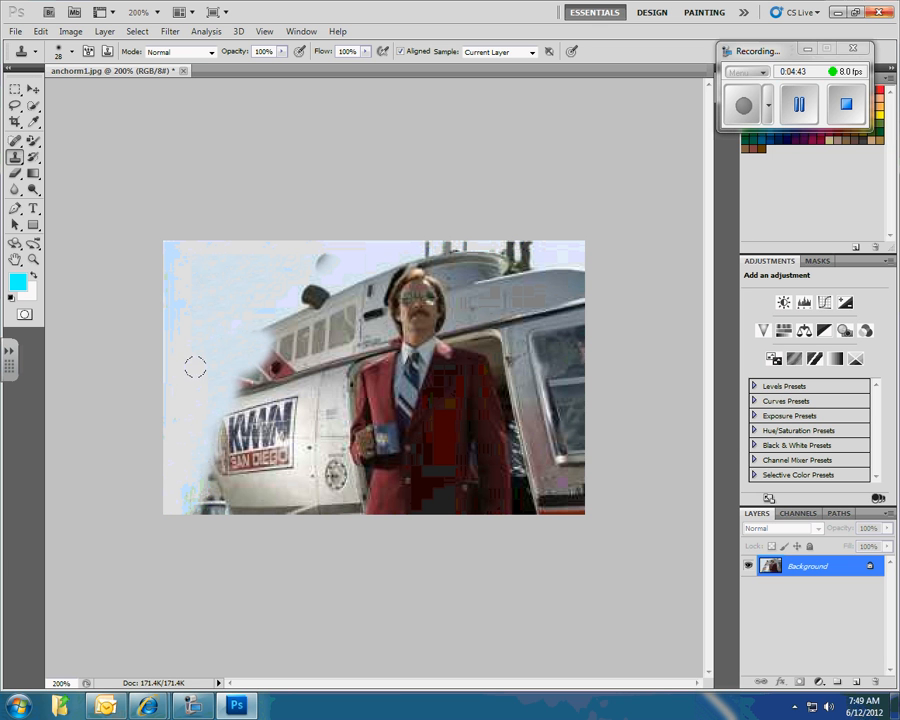
{"action": "mouse_move", "coordinate": [195, 368]}
{"action": "left_mouse_down"}
{"action": "mouse_move", "coordinate": [246, 350]}
{"action": "mouse_move", "coordinate": [264, 321]}
{"action": "mouse_move", "coordinate": [305, 294]}
{"action": "mouse_move", "coordinate": [265, 326]}
{"action": "left_mouse_up"}
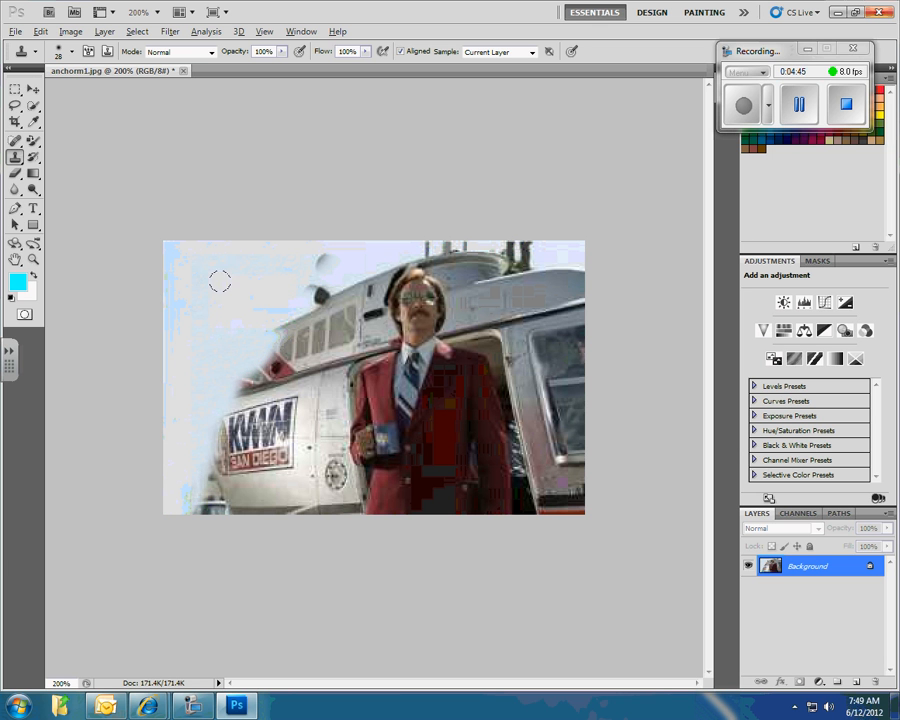
{"action": "mouse_move", "coordinate": [288, 282]}
{"action": "left_mouse_down"}
{"action": "mouse_move", "coordinate": [318, 256]}
{"action": "mouse_move", "coordinate": [356, 252]}
{"action": "mouse_move", "coordinate": [300, 295]}
{"action": "mouse_move", "coordinate": [308, 314]}
{"action": "mouse_move", "coordinate": [275, 314]}
{"action": "mouse_move", "coordinate": [214, 439]}
{"action": "mouse_move", "coordinate": [231, 352]}
{"action": "mouse_move", "coordinate": [195, 304]}
{"action": "mouse_move", "coordinate": [224, 376]}
{"action": "mouse_move", "coordinate": [210, 430]}
{"action": "mouse_move", "coordinate": [220, 427]}
{"action": "mouse_move", "coordinate": [193, 513]}
{"action": "mouse_move", "coordinate": [193, 503]}
{"action": "mouse_move", "coordinate": [221, 478]}
{"action": "left_mouse_up"}
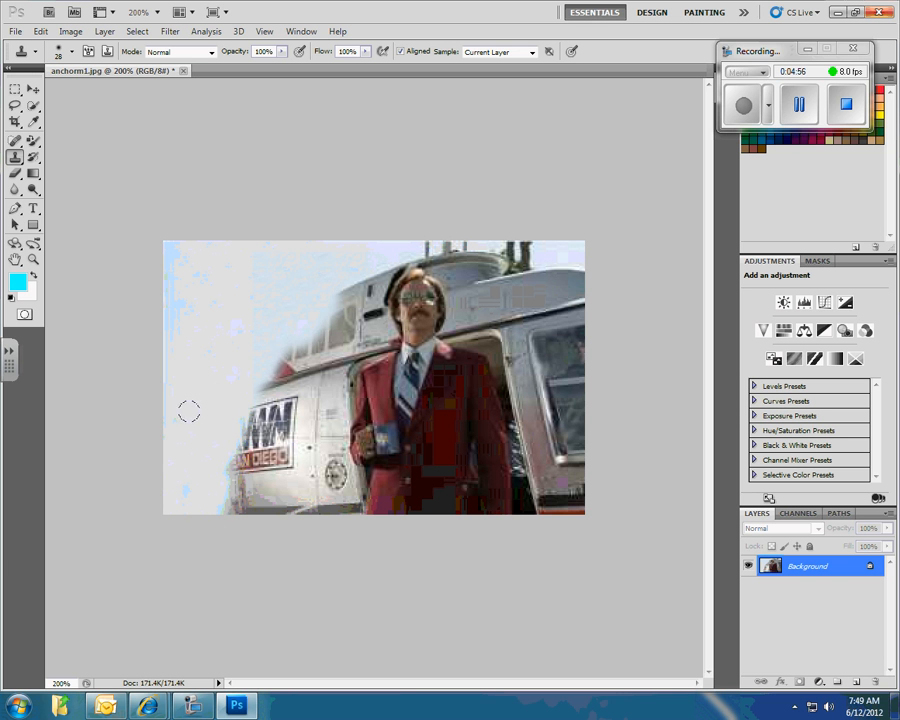
{"action": "mouse_move", "coordinate": [255, 404]}
{"action": "left_mouse_down"}
{"action": "mouse_move", "coordinate": [244, 433]}
{"action": "mouse_move", "coordinate": [227, 446]}
{"action": "mouse_move", "coordinate": [232, 482]}
{"action": "left_mouse_up"}
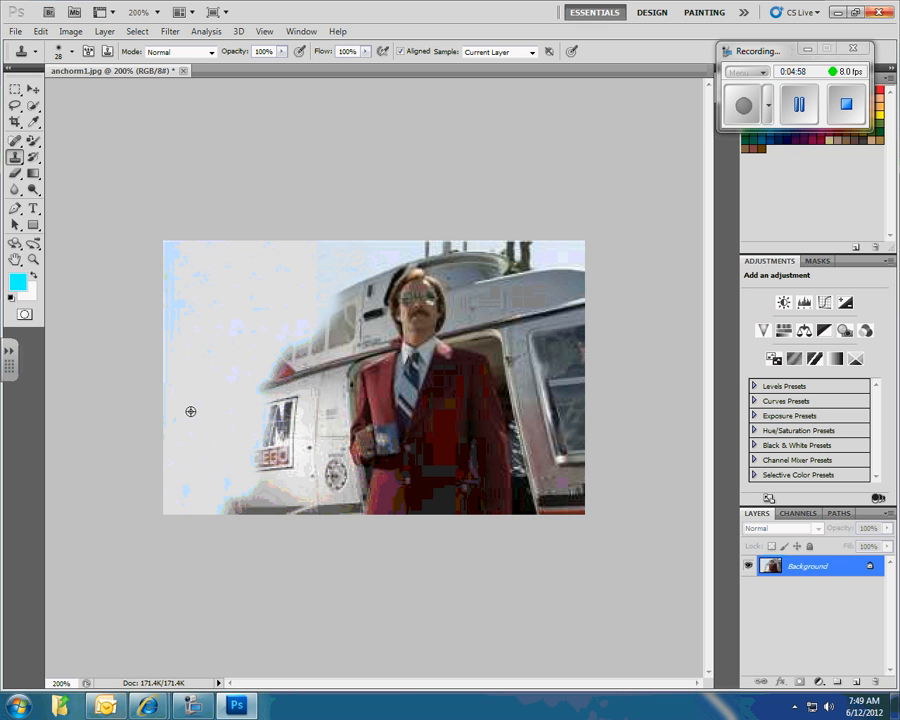
{"action": "mouse_move", "coordinate": [265, 405]}
{"action": "left_mouse_down"}
{"action": "mouse_move", "coordinate": [223, 504]}
{"action": "mouse_move", "coordinate": [271, 501]}
{"action": "mouse_move", "coordinate": [261, 477]}
{"action": "mouse_move", "coordinate": [236, 466]}
{"action": "mouse_move", "coordinate": [258, 417]}
{"action": "mouse_move", "coordinate": [251, 369]}
{"action": "mouse_move", "coordinate": [262, 364]}
{"action": "mouse_move", "coordinate": [281, 388]}
{"action": "mouse_move", "coordinate": [284, 358]}
{"action": "mouse_move", "coordinate": [263, 397]}
{"action": "mouse_move", "coordinate": [266, 473]}
{"action": "mouse_move", "coordinate": [277, 497]}
{"action": "mouse_move", "coordinate": [265, 488]}
{"action": "mouse_move", "coordinate": [299, 488]}
{"action": "mouse_move", "coordinate": [288, 499]}
{"action": "mouse_move", "coordinate": [314, 512]}
{"action": "mouse_move", "coordinate": [334, 503]}
{"action": "mouse_move", "coordinate": [314, 335]}
{"action": "mouse_move", "coordinate": [295, 359]}
{"action": "mouse_move", "coordinate": [303, 488]}
{"action": "left_mouse_up"}
{"action": "left_click", "coordinate": [196, 428], "text": "alt"}
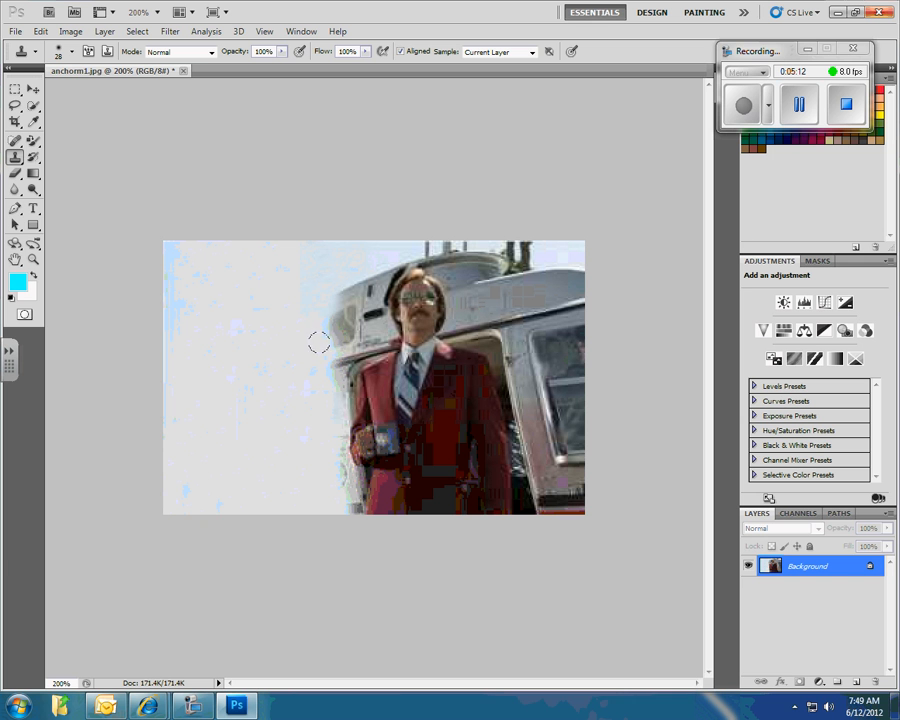
Sample clean sky and clone it over the helicopter section left of the man's head, above his shoulder.
{"action": "left_click", "coordinate": [219, 356], "text": "alt"}
{"action": "mouse_move", "coordinate": [314, 345]}
{"action": "left_mouse_down"}
{"action": "mouse_move", "coordinate": [364, 325]}
{"action": "mouse_move", "coordinate": [364, 280]}
{"action": "mouse_move", "coordinate": [332, 309]}
{"action": "left_mouse_up"}
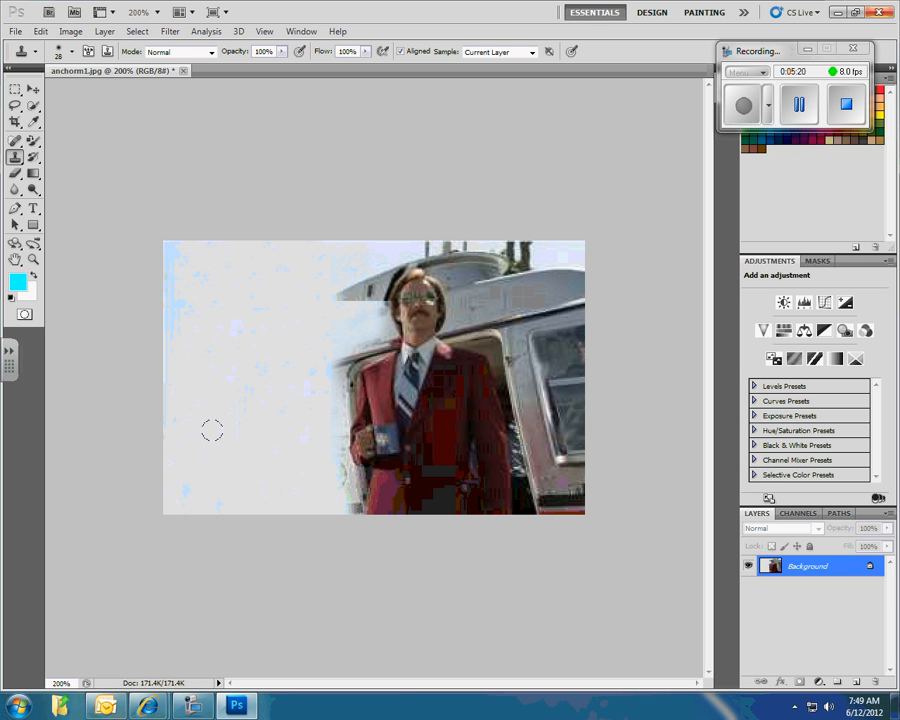
{"action": "left_click", "coordinate": [243, 442], "text": "alt"}
{"action": "mouse_move", "coordinate": [326, 298]}
{"action": "left_mouse_down"}
{"action": "mouse_move", "coordinate": [358, 279]}
{"action": "mouse_move", "coordinate": [333, 306]}
{"action": "left_mouse_up"}
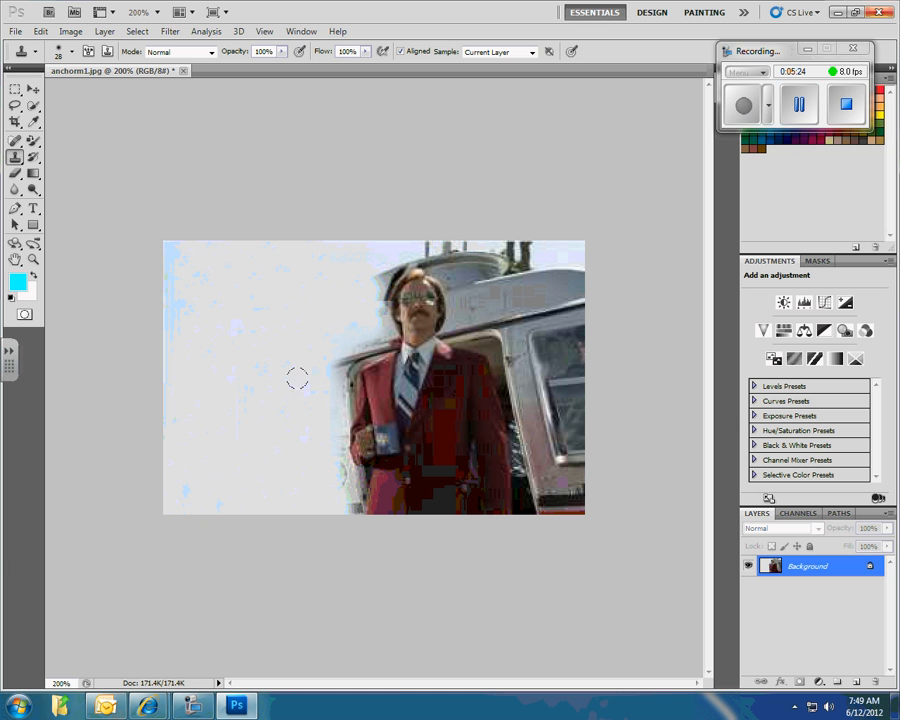
Resample clean sky and clone it over the helicopter roof and engine housing above and behind the man's head.
{"action": "left_click", "coordinate": [194, 378], "text": "alt"}
{"action": "mouse_move", "coordinate": [284, 372]}
{"action": "left_mouse_down"}
{"action": "mouse_move", "coordinate": [348, 346]}
{"action": "mouse_move", "coordinate": [362, 329]}
{"action": "mouse_move", "coordinate": [364, 287]}
{"action": "mouse_move", "coordinate": [382, 253]}
{"action": "mouse_move", "coordinate": [446, 239]}
{"action": "mouse_move", "coordinate": [480, 243]}
{"action": "left_mouse_up"}
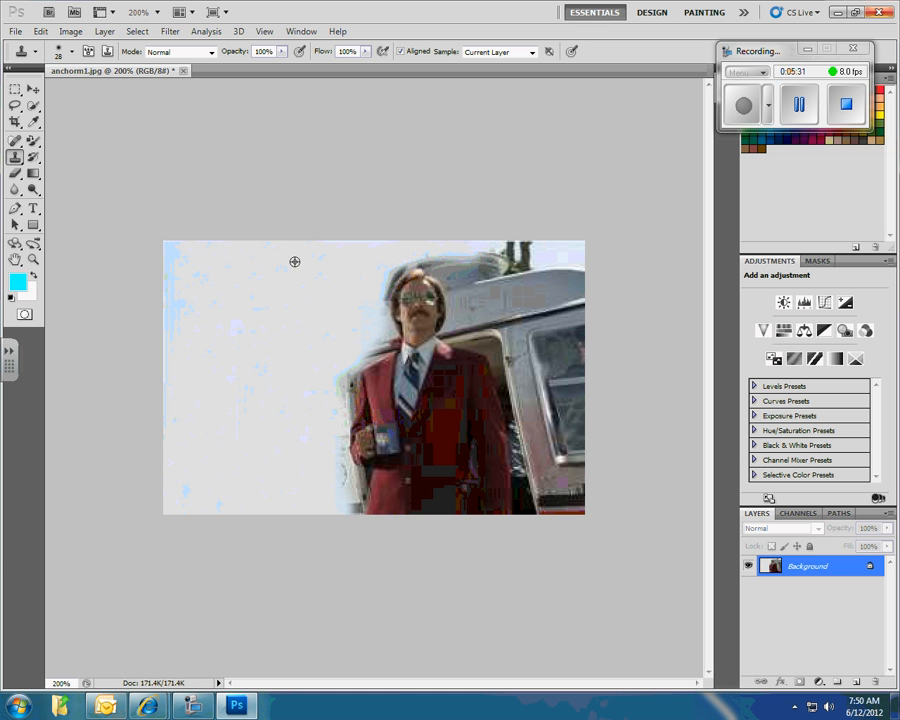
{"action": "mouse_move", "coordinate": [478, 246]}
{"action": "left_mouse_down"}
{"action": "mouse_move", "coordinate": [536, 242]}
{"action": "mouse_move", "coordinate": [506, 269]}
{"action": "mouse_move", "coordinate": [446, 249]}
{"action": "mouse_move", "coordinate": [456, 278]}
{"action": "mouse_move", "coordinate": [441, 250]}
{"action": "mouse_move", "coordinate": [473, 320]}
{"action": "left_mouse_up"}
Clone sky over the helicopter's nose, window and door on the right side of the photo, down to the bottom corner.
{"action": "left_click", "coordinate": [199, 303], "text": "alt"}
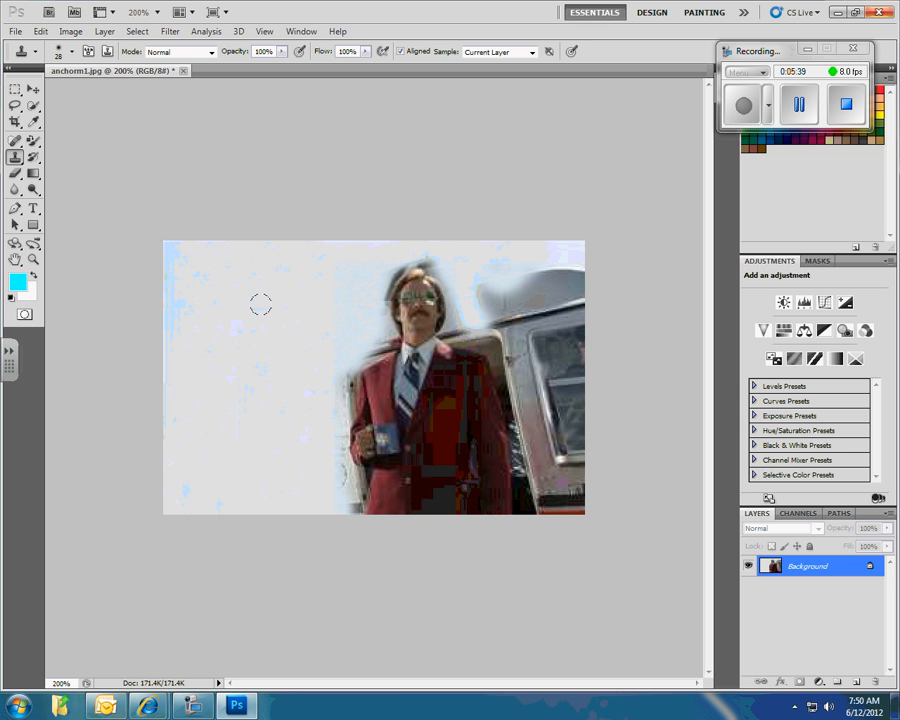
{"action": "mouse_move", "coordinate": [538, 290]}
{"action": "left_mouse_down"}
{"action": "mouse_move", "coordinate": [571, 278]}
{"action": "mouse_move", "coordinate": [563, 297]}
{"action": "mouse_move", "coordinate": [574, 496]}
{"action": "mouse_move", "coordinate": [565, 492]}
{"action": "mouse_move", "coordinate": [547, 398]}
{"action": "mouse_move", "coordinate": [533, 476]}
{"action": "mouse_move", "coordinate": [487, 316]}
{"action": "left_mouse_up"}
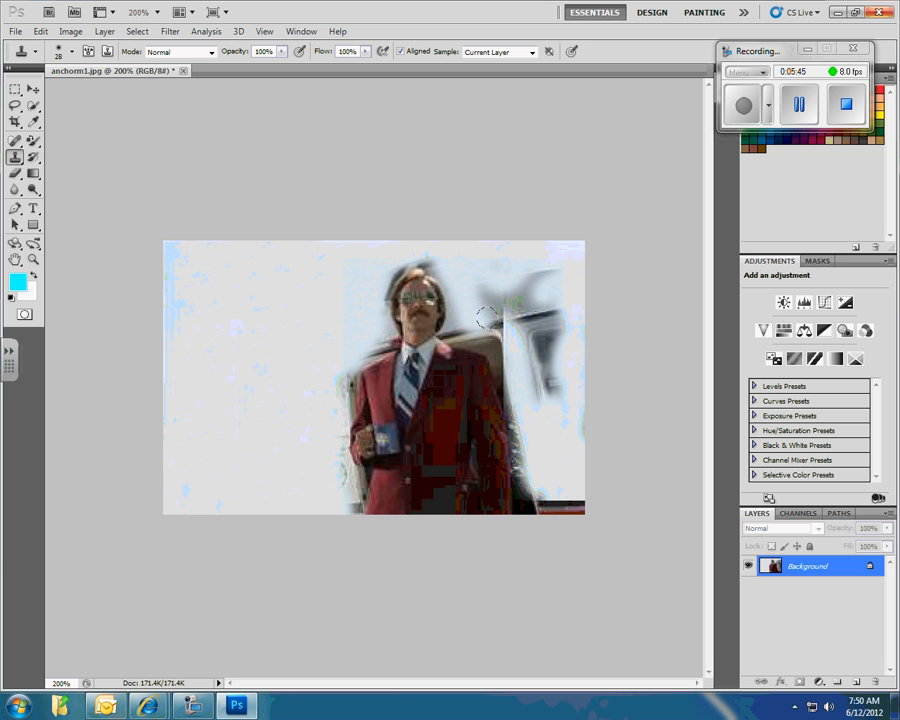
{"action": "left_click", "coordinate": [213, 314], "text": "alt"}
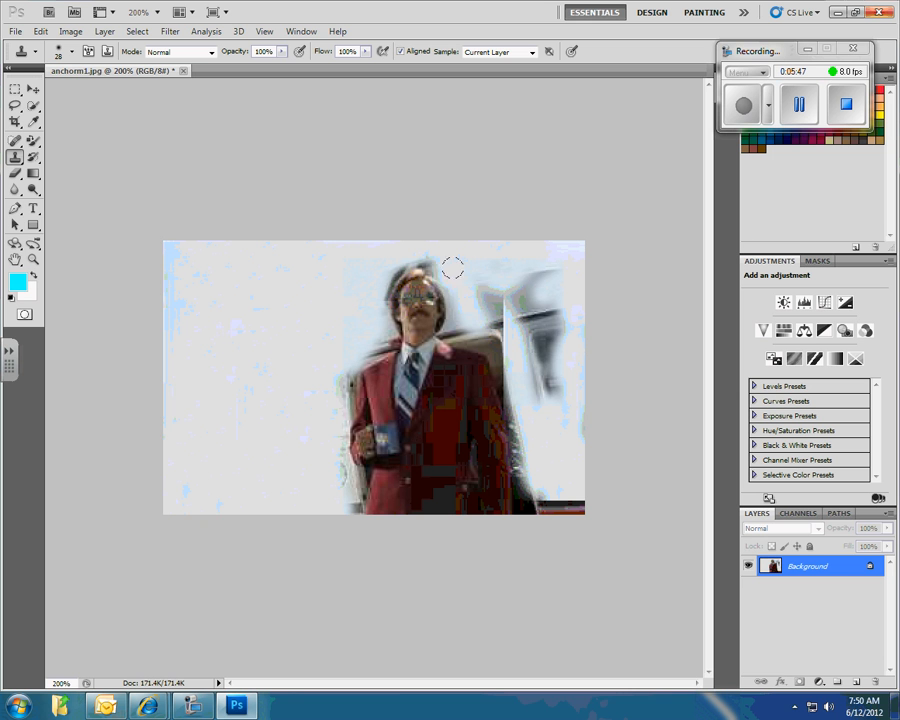
{"action": "mouse_move", "coordinate": [452, 263]}
{"action": "left_mouse_down"}
{"action": "mouse_move", "coordinate": [508, 317]}
{"action": "mouse_move", "coordinate": [528, 376]}
{"action": "mouse_move", "coordinate": [549, 355]}
{"action": "mouse_move", "coordinate": [518, 343]}
{"action": "left_mouse_up"}
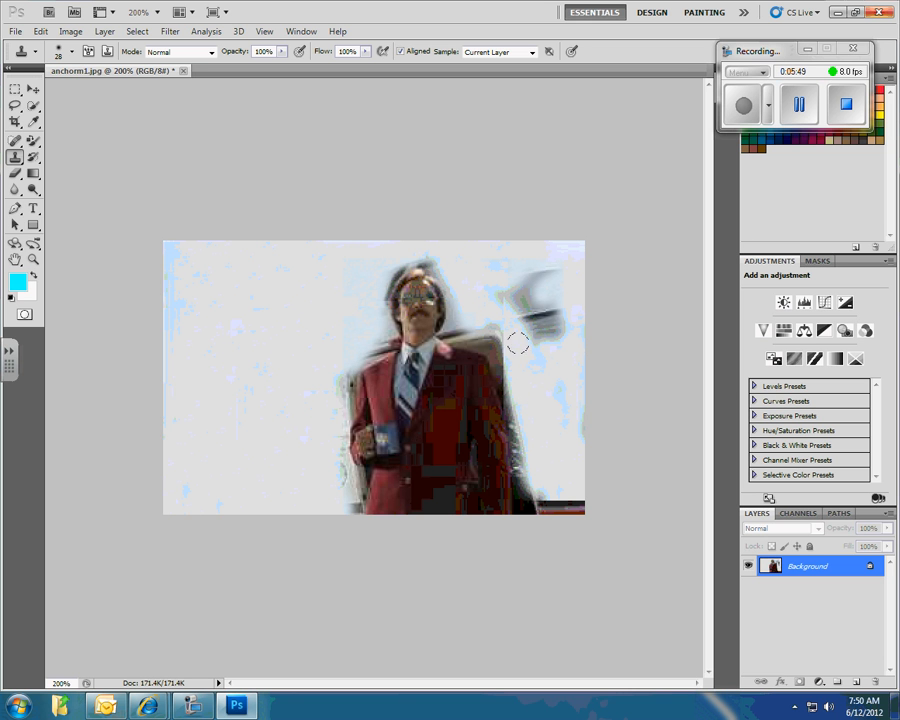
{"action": "mouse_move", "coordinate": [498, 291]}
{"action": "left_mouse_down"}
{"action": "mouse_move", "coordinate": [530, 382]}
{"action": "mouse_move", "coordinate": [538, 290]}
{"action": "mouse_move", "coordinate": [546, 292]}
{"action": "mouse_move", "coordinate": [550, 336]}
{"action": "mouse_move", "coordinate": [533, 258]}
{"action": "mouse_move", "coordinate": [522, 309]}
{"action": "left_mouse_up"}
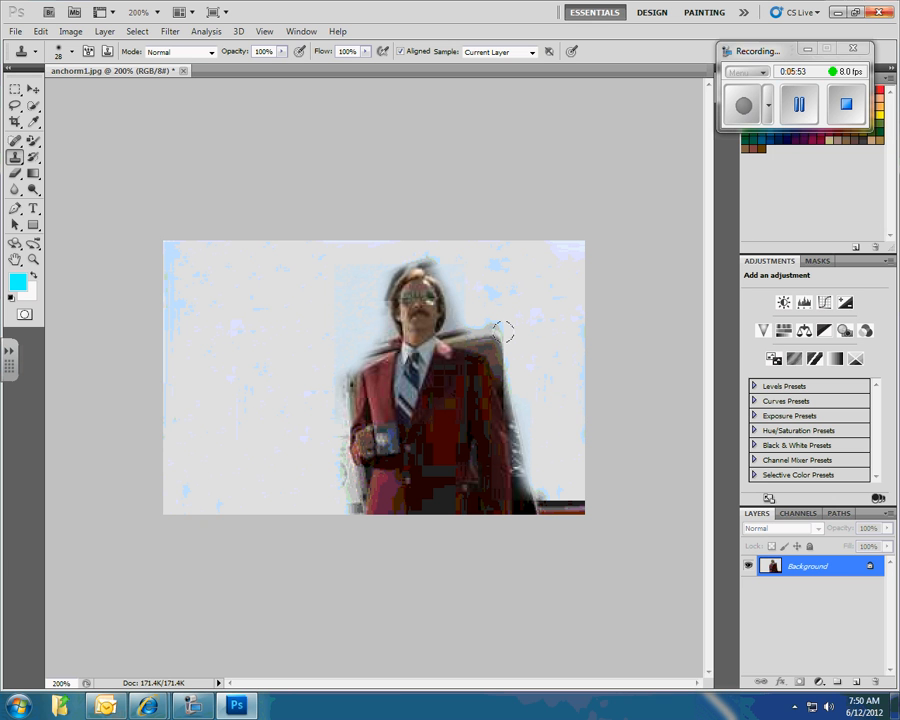
{"action": "left_click_drag", "start_coordinate": [494, 325], "coordinate": [525, 379]}
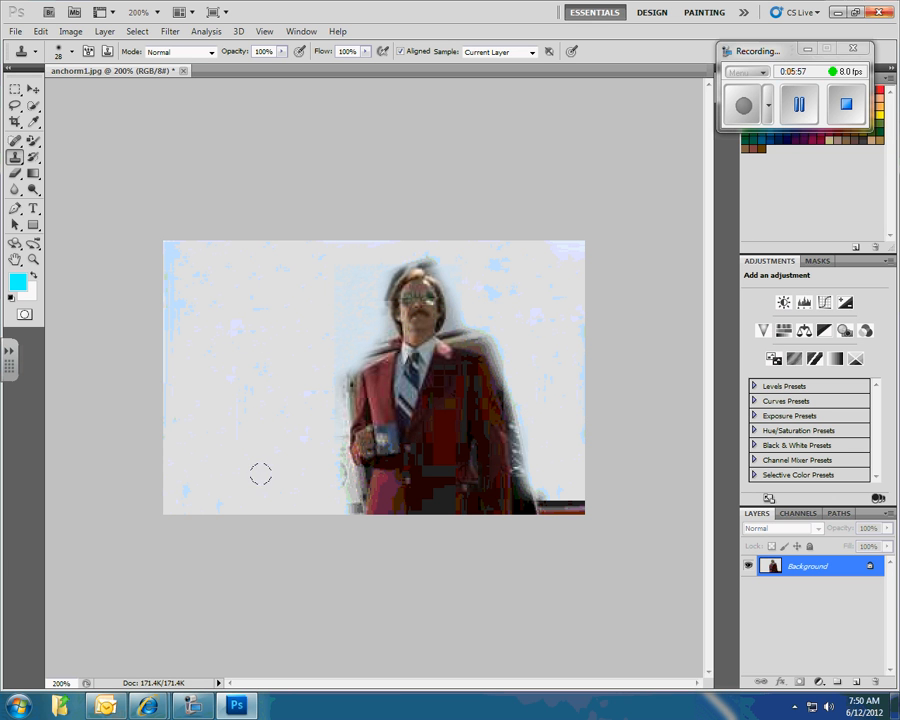
{"action": "left_click", "coordinate": [233, 456], "text": "alt"}
{"action": "mouse_move", "coordinate": [546, 499]}
{"action": "left_mouse_down"}
{"action": "mouse_move", "coordinate": [573, 497]}
{"action": "mouse_move", "coordinate": [533, 500]}
{"action": "mouse_move", "coordinate": [527, 455]}
{"action": "mouse_move", "coordinate": [538, 389]}
{"action": "left_mouse_up"}
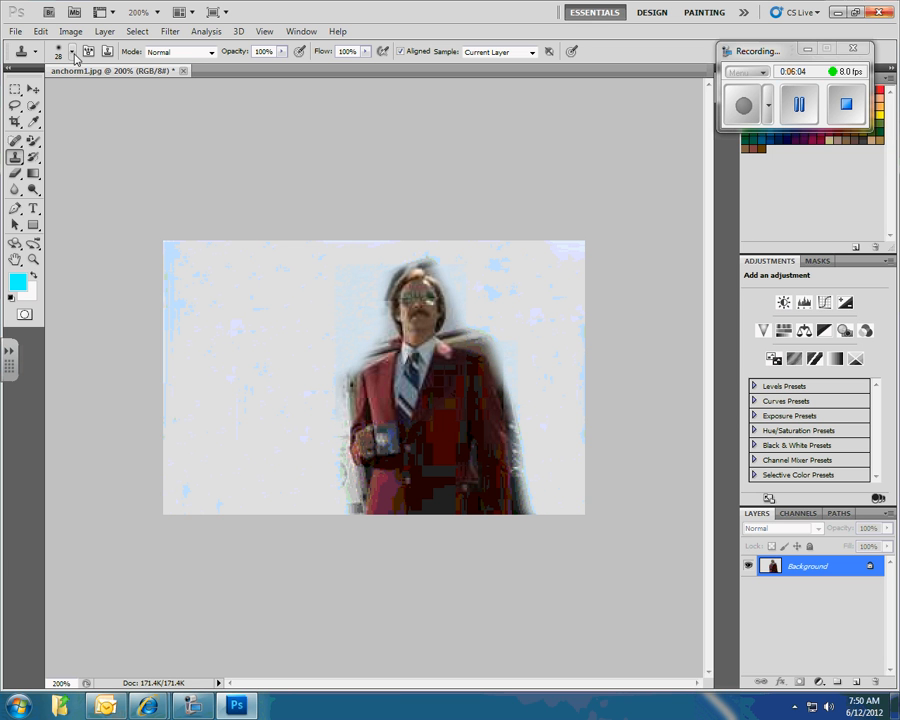
Set the brush size to 10 px and clone background around the man's head and along the jacket's right shoulder and sleeve.
{"action": "left_click", "coordinate": [59, 51]}
{"action": "left_click_drag", "start_coordinate": [43, 92], "coordinate": [29, 92]}
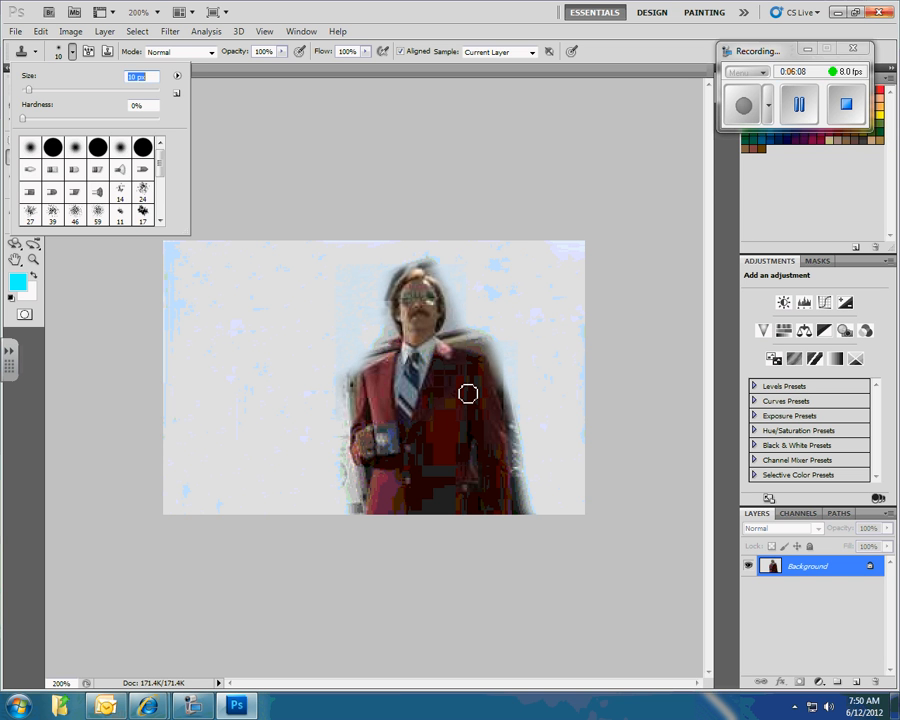
{"action": "key", "text": "Return"}
{"action": "key", "text": "ctrl+plus"}
{"action": "key", "text": "ctrl+plus"}
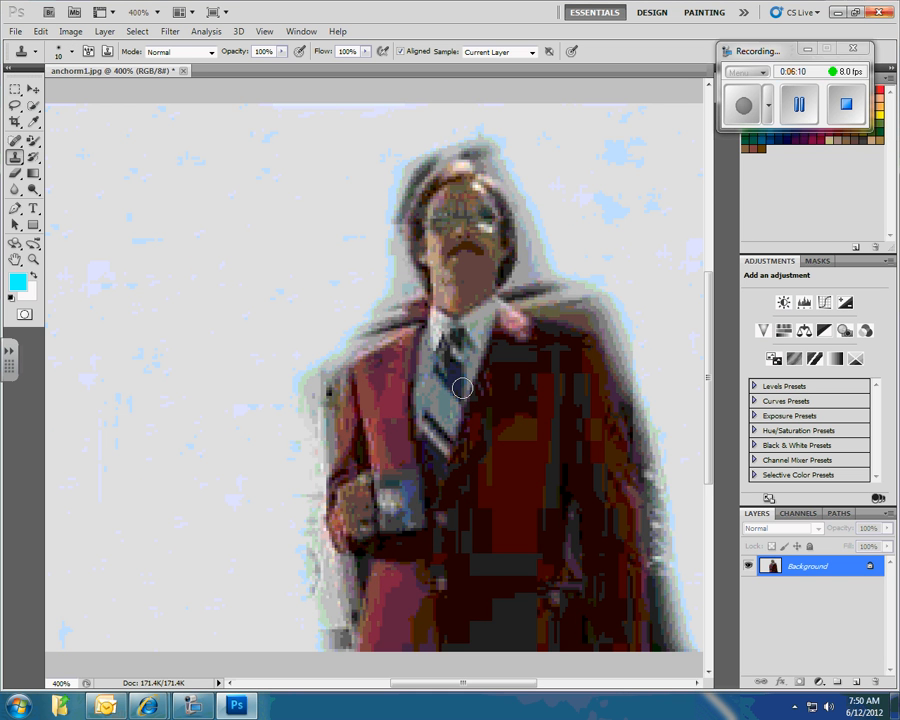
{"action": "left_click", "coordinate": [173, 288], "text": "alt"}
{"action": "mouse_move", "coordinate": [390, 204]}
{"action": "left_mouse_down"}
{"action": "mouse_move", "coordinate": [390, 214]}
{"action": "mouse_move", "coordinate": [410, 174]}
{"action": "mouse_move", "coordinate": [448, 141]}
{"action": "mouse_move", "coordinate": [464, 137]}
{"action": "mouse_move", "coordinate": [492, 157]}
{"action": "mouse_move", "coordinate": [482, 137]}
{"action": "mouse_move", "coordinate": [520, 200]}
{"action": "mouse_move", "coordinate": [530, 250]}
{"action": "mouse_move", "coordinate": [519, 299]}
{"action": "mouse_move", "coordinate": [569, 310]}
{"action": "left_mouse_up"}
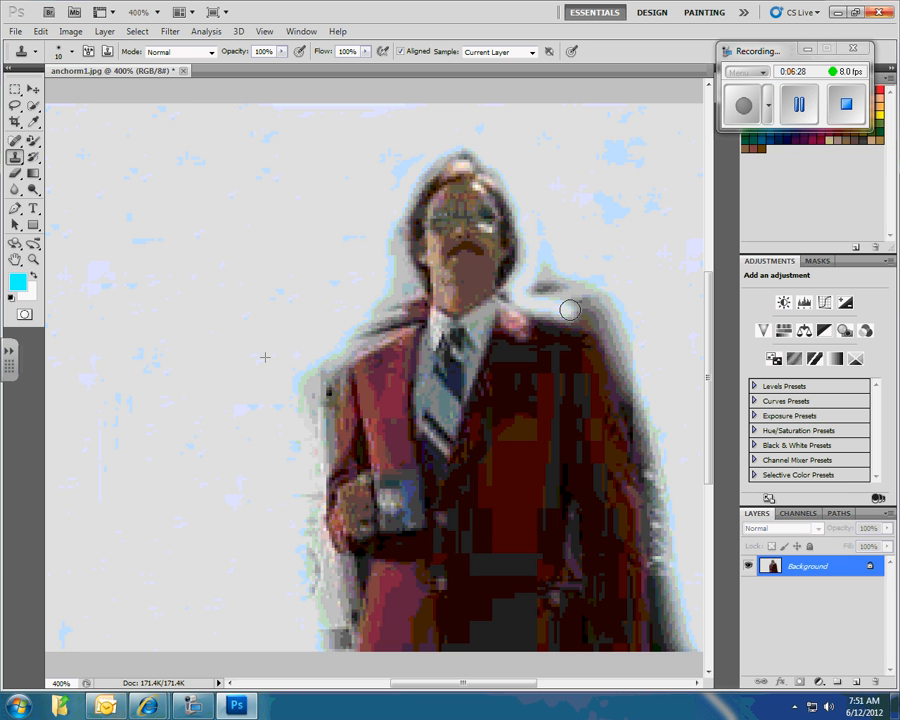
{"action": "mouse_move", "coordinate": [540, 268]}
{"action": "left_mouse_down"}
{"action": "mouse_move", "coordinate": [556, 287]}
{"action": "mouse_move", "coordinate": [606, 305]}
{"action": "mouse_move", "coordinate": [580, 283]}
{"action": "left_mouse_up"}
{"action": "mouse_move", "coordinate": [538, 286]}
{"action": "left_mouse_down"}
{"action": "mouse_move", "coordinate": [612, 334]}
{"action": "mouse_move", "coordinate": [668, 638]}
{"action": "left_mouse_up"}
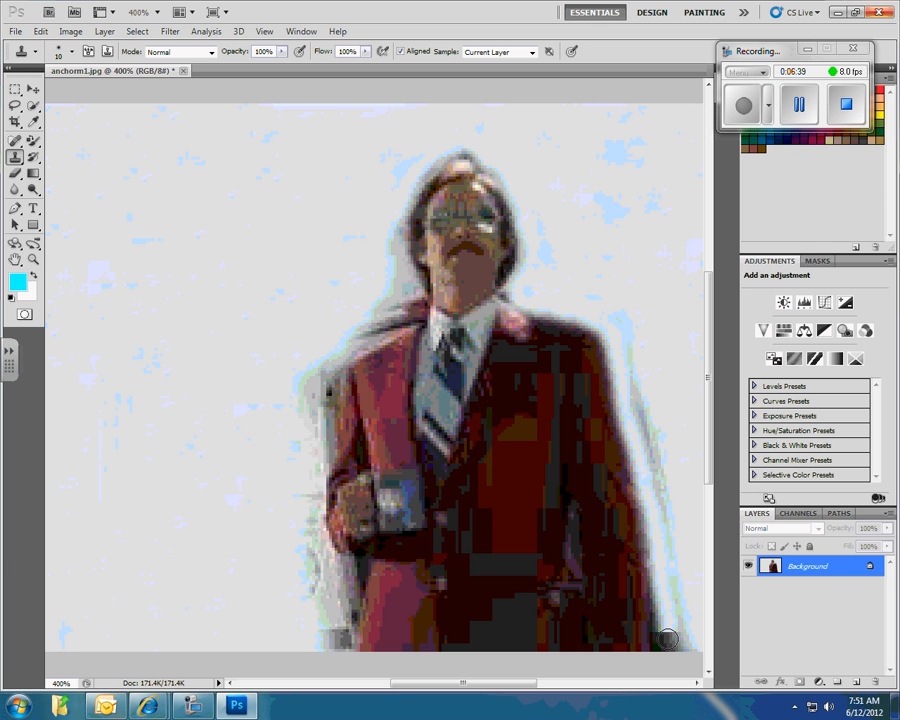
Clone background along the outer edges of both jacket sleeves to remove leftover helicopter fringes, and undo the stray last stamp.
{"action": "left_click", "coordinate": [70, 454], "text": "alt"}
{"action": "mouse_move", "coordinate": [615, 307]}
{"action": "left_mouse_down"}
{"action": "mouse_move", "coordinate": [691, 619]}
{"action": "mouse_move", "coordinate": [661, 603]}
{"action": "left_mouse_up"}
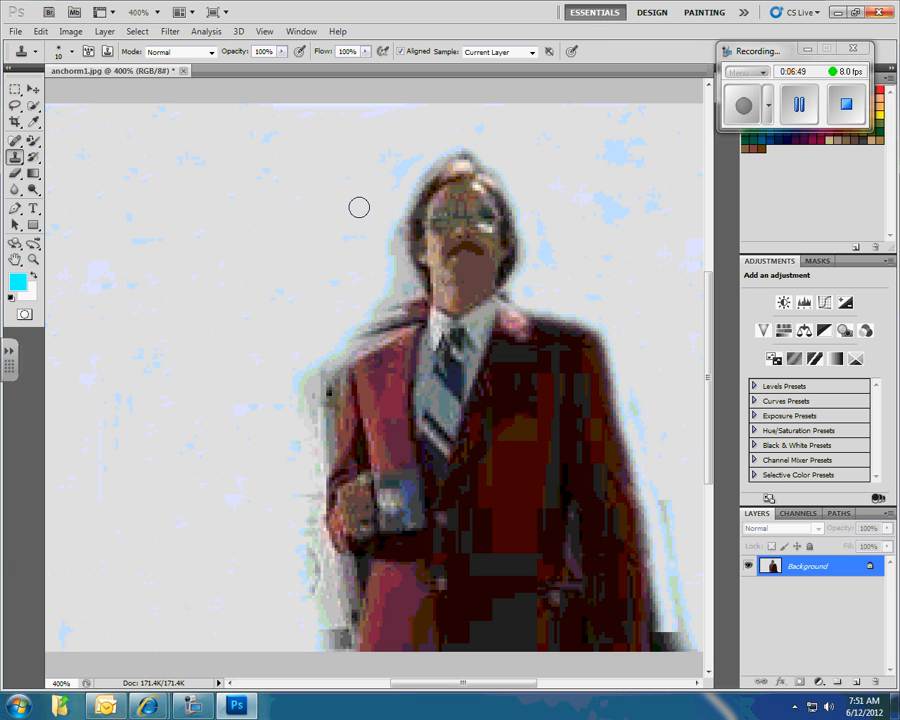
{"action": "mouse_move", "coordinate": [359, 207]}
{"action": "left_mouse_down"}
{"action": "mouse_move", "coordinate": [391, 216]}
{"action": "mouse_move", "coordinate": [407, 312]}
{"action": "mouse_move", "coordinate": [351, 337]}
{"action": "mouse_move", "coordinate": [389, 301]}
{"action": "mouse_move", "coordinate": [394, 319]}
{"action": "mouse_move", "coordinate": [351, 341]}
{"action": "mouse_move", "coordinate": [330, 371]}
{"action": "mouse_move", "coordinate": [315, 448]}
{"action": "mouse_move", "coordinate": [323, 358]}
{"action": "mouse_move", "coordinate": [305, 403]}
{"action": "mouse_move", "coordinate": [314, 541]}
{"action": "mouse_move", "coordinate": [299, 546]}
{"action": "mouse_move", "coordinate": [323, 565]}
{"action": "mouse_move", "coordinate": [336, 598]}
{"action": "mouse_move", "coordinate": [339, 650]}
{"action": "mouse_move", "coordinate": [309, 567]}
{"action": "mouse_move", "coordinate": [309, 627]}
{"action": "left_mouse_up"}
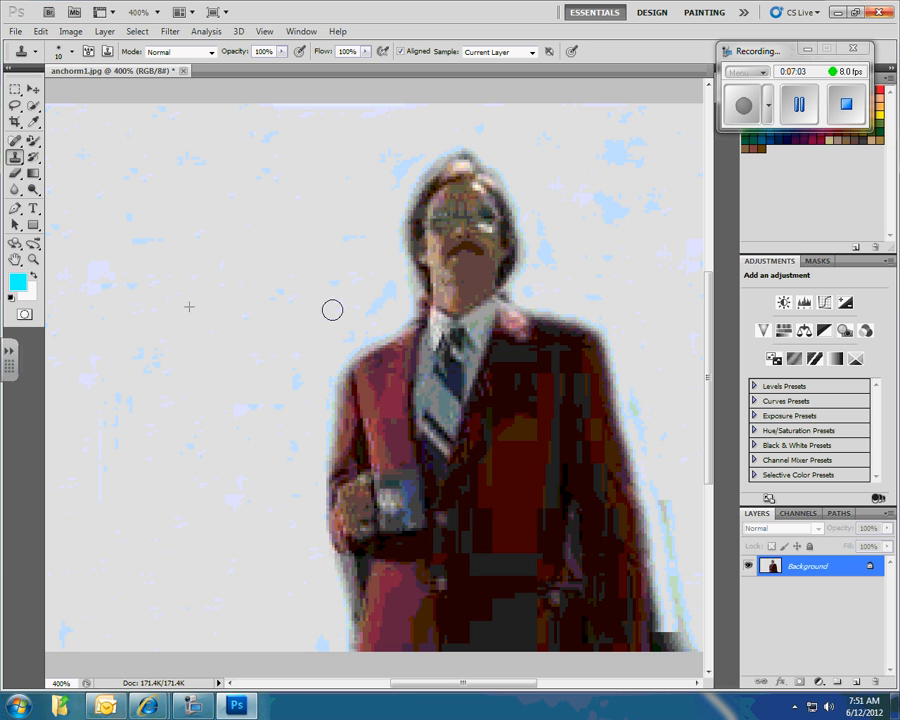
{"action": "mouse_move", "coordinate": [565, 211]}
{"action": "left_mouse_down"}
{"action": "mouse_move", "coordinate": [569, 245]}
{"action": "mouse_move", "coordinate": [565, 217]}
{"action": "mouse_move", "coordinate": [556, 237]}
{"action": "left_mouse_up"}
{"action": "left_click", "coordinate": [490, 385]}
{"action": "key", "text": "ctrl+z"}
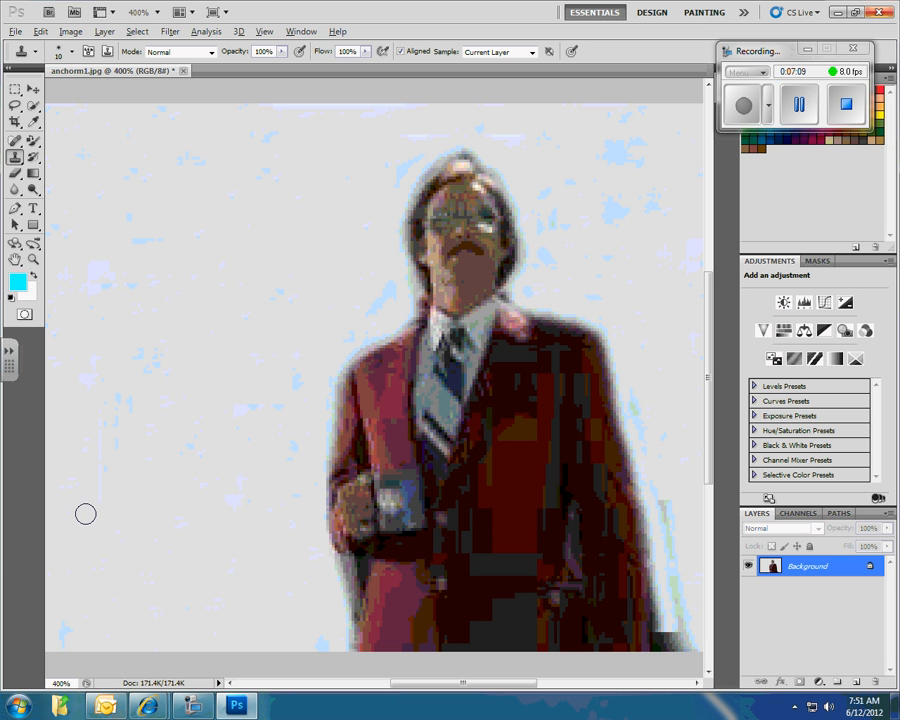
Clone sky along the jacket's lower right outer edge, and clone red jacket fabric over the object beside the man's hand.
{"action": "mouse_move", "coordinate": [697, 633]}
{"action": "left_mouse_down"}
{"action": "mouse_move", "coordinate": [670, 651]}
{"action": "mouse_move", "coordinate": [669, 630]}
{"action": "mouse_move", "coordinate": [663, 649]}
{"action": "mouse_move", "coordinate": [694, 495]}
{"action": "mouse_move", "coordinate": [675, 538]}
{"action": "mouse_move", "coordinate": [664, 478]}
{"action": "mouse_move", "coordinate": [670, 587]}
{"action": "mouse_move", "coordinate": [676, 532]}
{"action": "mouse_move", "coordinate": [641, 393]}
{"action": "left_mouse_up"}
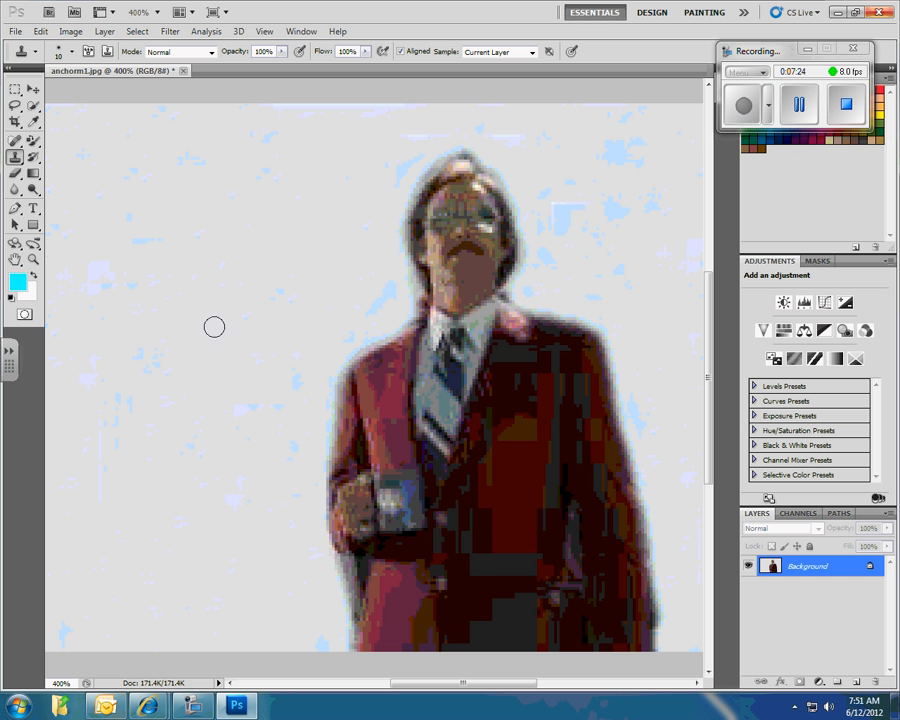
{"action": "left_click", "coordinate": [386, 411], "text": "alt"}
{"action": "mouse_move", "coordinate": [400, 460]}
{"action": "left_mouse_down"}
{"action": "mouse_move", "coordinate": [414, 508]}
{"action": "mouse_move", "coordinate": [392, 472]}
{"action": "mouse_move", "coordinate": [385, 481]}
{"action": "mouse_move", "coordinate": [377, 466]}
{"action": "left_mouse_up"}
{"action": "left_click", "coordinate": [389, 414], "text": "alt"}
{"action": "mouse_move", "coordinate": [402, 518]}
{"action": "left_mouse_down"}
{"action": "mouse_move", "coordinate": [411, 526]}
{"action": "mouse_move", "coordinate": [409, 554]}
{"action": "mouse_move", "coordinate": [391, 548]}
{"action": "left_mouse_up"}
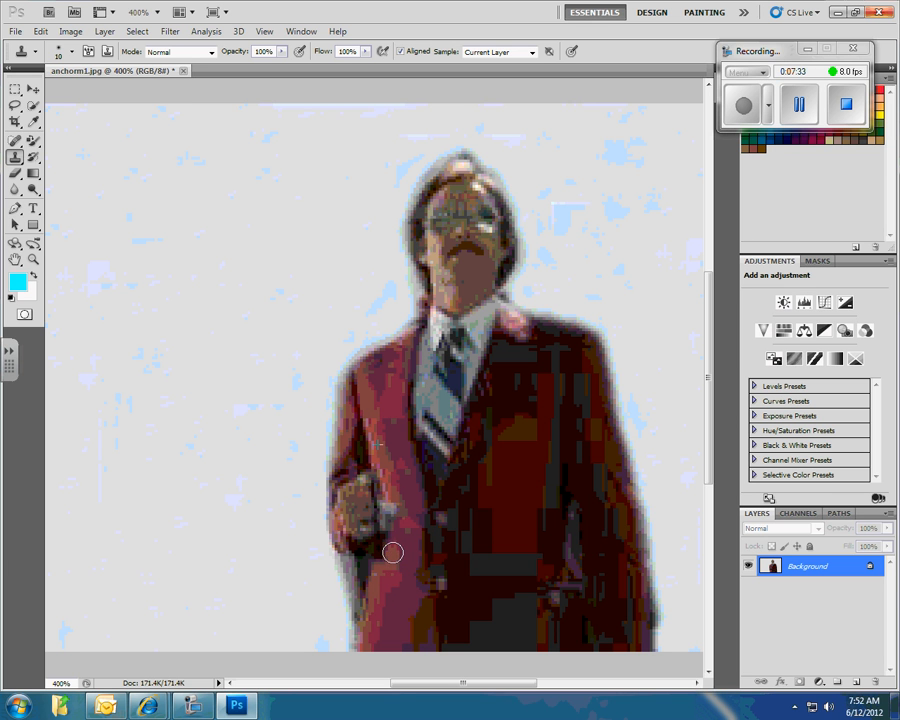
{"action": "left_click", "coordinate": [390, 432], "text": "alt"}
{"action": "mouse_move", "coordinate": [395, 498]}
{"action": "left_mouse_down"}
{"action": "mouse_move", "coordinate": [390, 550]}
{"action": "mouse_move", "coordinate": [395, 544]}
{"action": "left_mouse_up"}
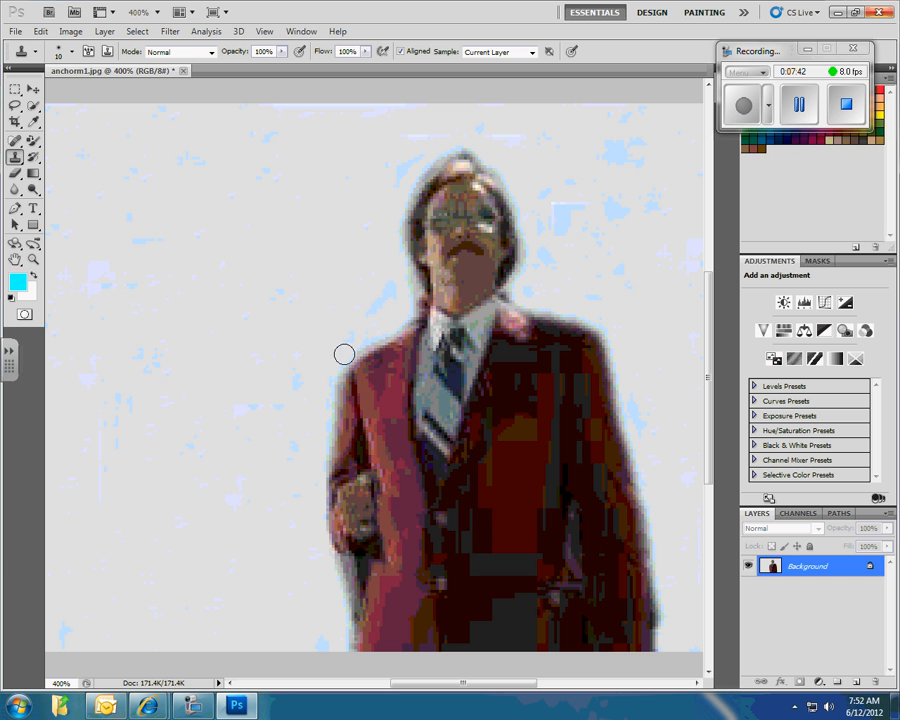
Recolor both halves of the red jacket with the Color Replacement tool, using a muted blue swatch and the 11 px brush.
{"action": "left_click", "coordinate": [33, 142]}
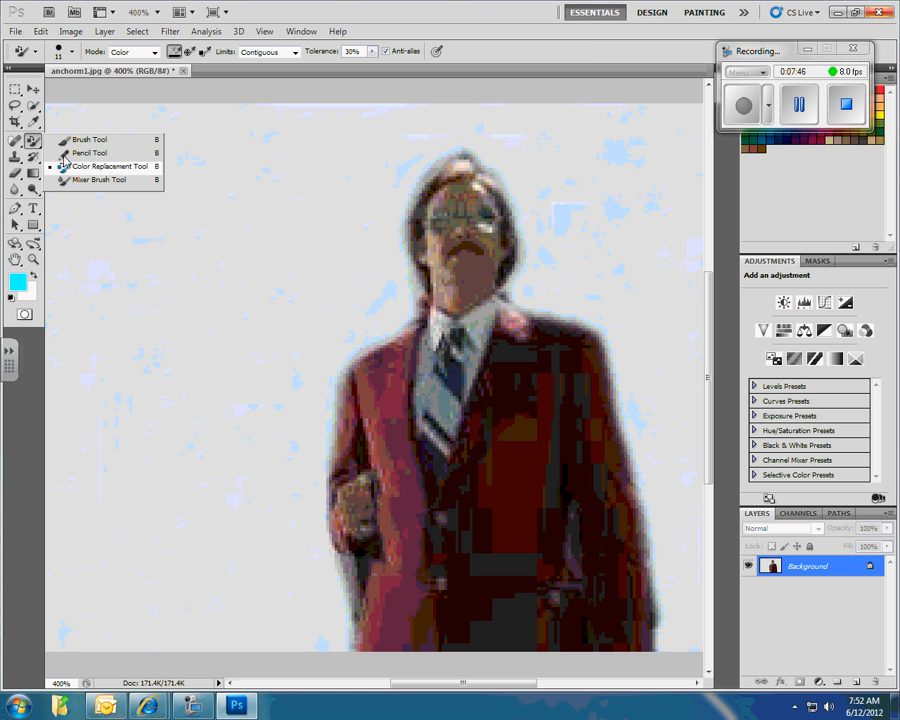
{"action": "left_click", "coordinate": [35, 146]}
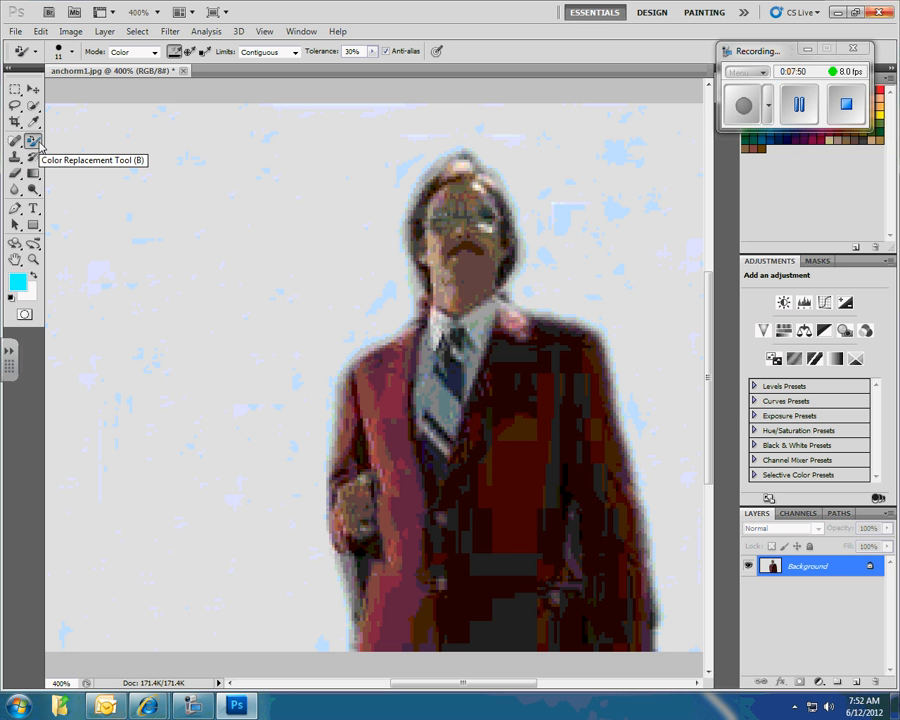
{"action": "left_click", "coordinate": [38, 145]}
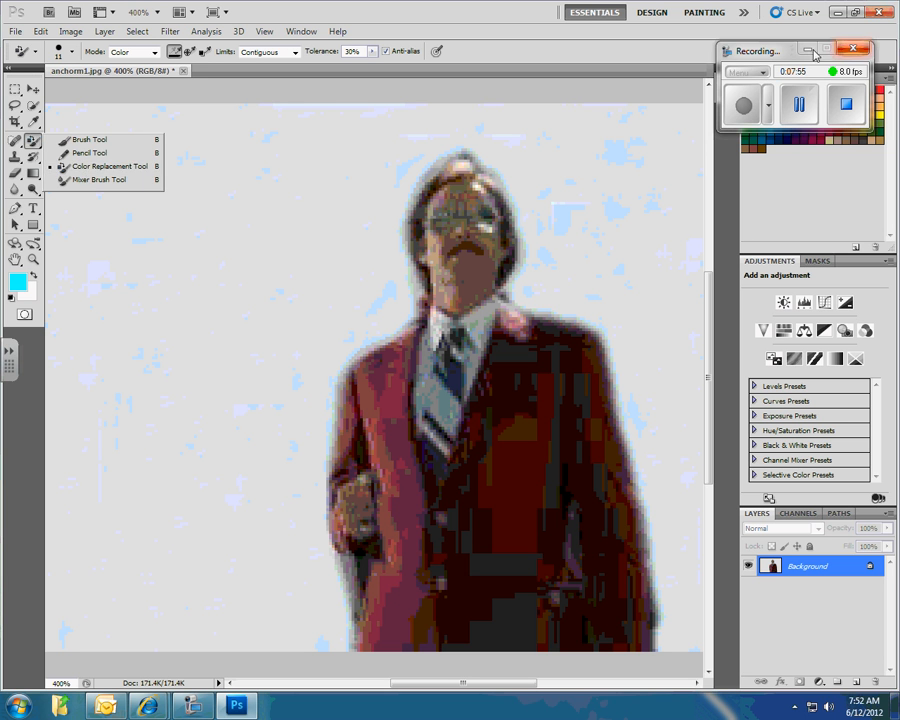
{"action": "left_click_drag", "start_coordinate": [780, 55], "coordinate": [595, 42]}
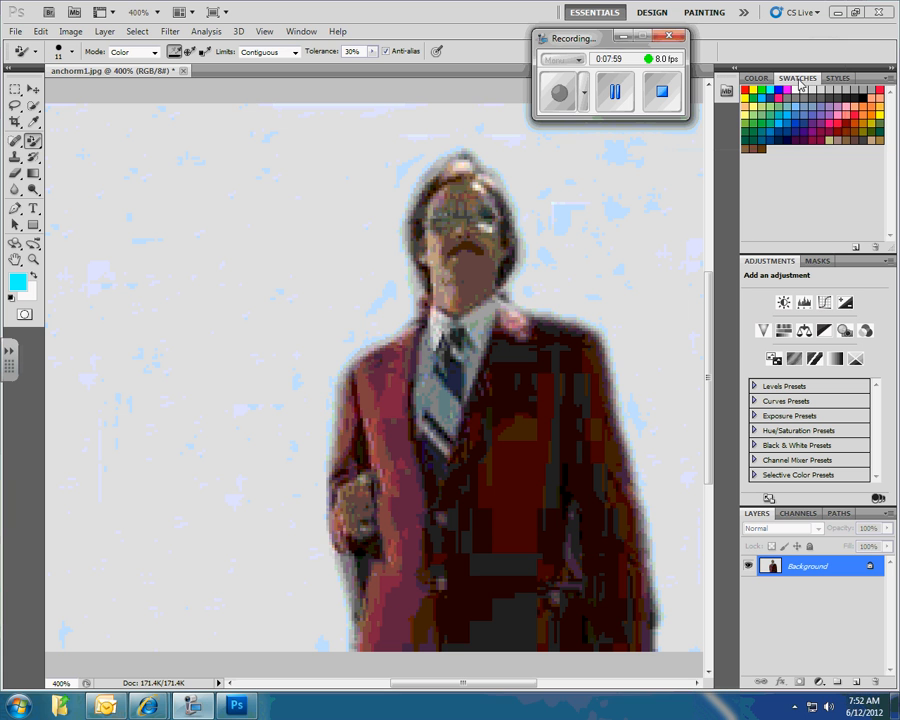
{"action": "left_click", "coordinate": [299, 32]}
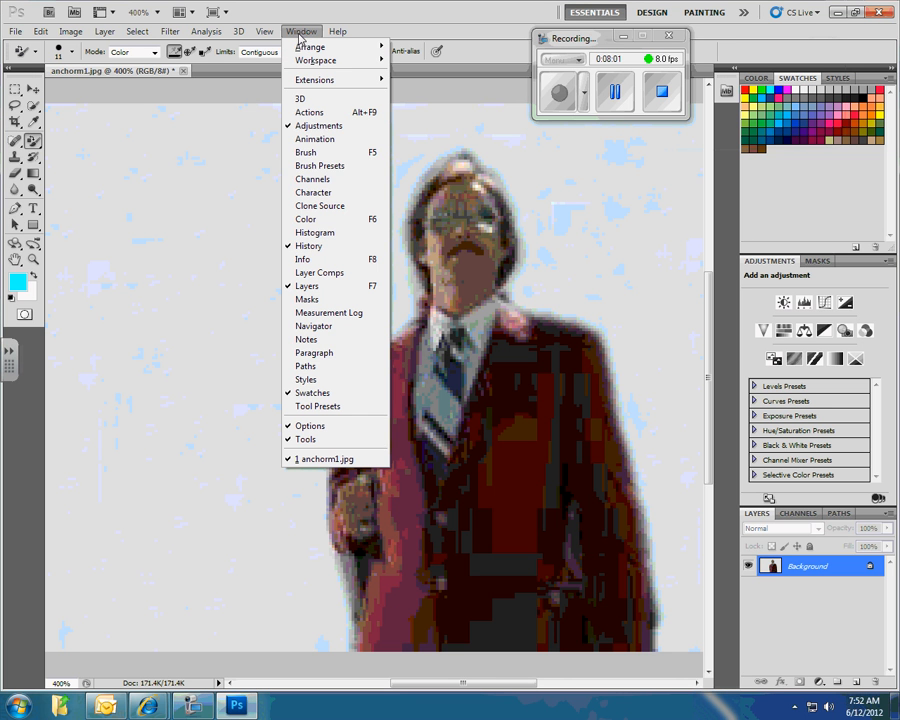
{"action": "left_click", "coordinate": [806, 113]}
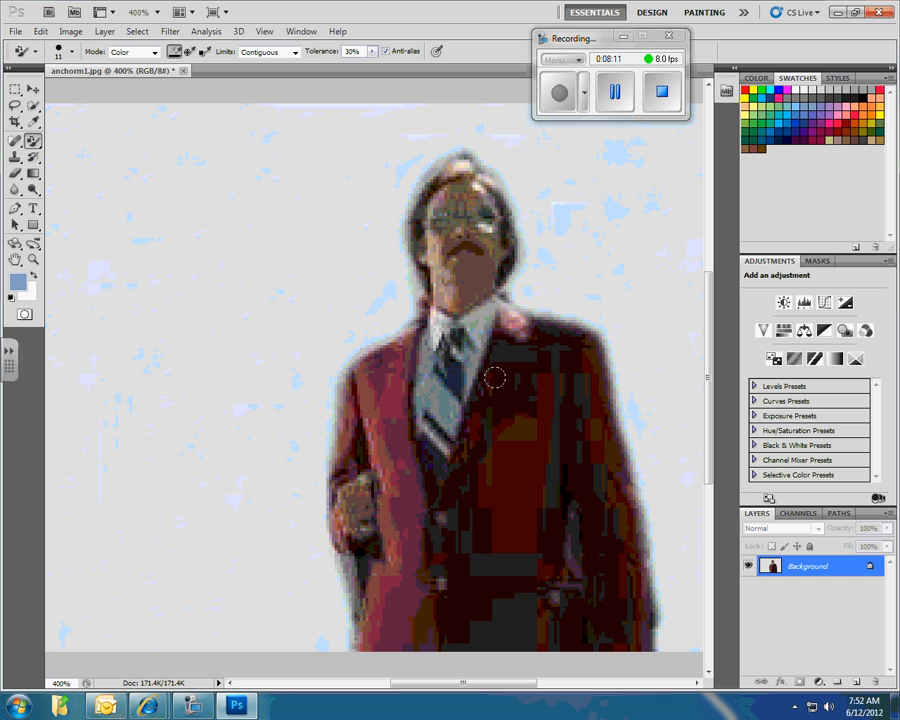
{"action": "mouse_move", "coordinate": [495, 378]}
{"action": "left_mouse_down"}
{"action": "mouse_move", "coordinate": [501, 422]}
{"action": "mouse_move", "coordinate": [513, 372]}
{"action": "mouse_move", "coordinate": [517, 428]}
{"action": "mouse_move", "coordinate": [544, 368]}
{"action": "mouse_move", "coordinate": [541, 432]}
{"action": "mouse_move", "coordinate": [569, 336]}
{"action": "mouse_move", "coordinate": [556, 331]}
{"action": "mouse_move", "coordinate": [529, 354]}
{"action": "mouse_move", "coordinate": [503, 348]}
{"action": "mouse_move", "coordinate": [465, 498]}
{"action": "mouse_move", "coordinate": [459, 615]}
{"action": "mouse_move", "coordinate": [472, 634]}
{"action": "mouse_move", "coordinate": [532, 637]}
{"action": "mouse_move", "coordinate": [543, 609]}
{"action": "mouse_move", "coordinate": [537, 456]}
{"action": "mouse_move", "coordinate": [522, 641]}
{"action": "left_mouse_up"}
{"action": "mouse_move", "coordinate": [538, 440]}
{"action": "left_mouse_down"}
{"action": "mouse_move", "coordinate": [504, 609]}
{"action": "mouse_move", "coordinate": [512, 455]}
{"action": "mouse_move", "coordinate": [497, 471]}
{"action": "mouse_move", "coordinate": [479, 585]}
{"action": "mouse_move", "coordinate": [487, 623]}
{"action": "mouse_move", "coordinate": [585, 348]}
{"action": "mouse_move", "coordinate": [601, 501]}
{"action": "mouse_move", "coordinate": [605, 469]}
{"action": "mouse_move", "coordinate": [635, 651]}
{"action": "mouse_move", "coordinate": [592, 538]}
{"action": "mouse_move", "coordinate": [589, 637]}
{"action": "mouse_move", "coordinate": [570, 610]}
{"action": "mouse_move", "coordinate": [561, 638]}
{"action": "mouse_move", "coordinate": [596, 554]}
{"action": "mouse_move", "coordinate": [575, 446]}
{"action": "left_mouse_up"}
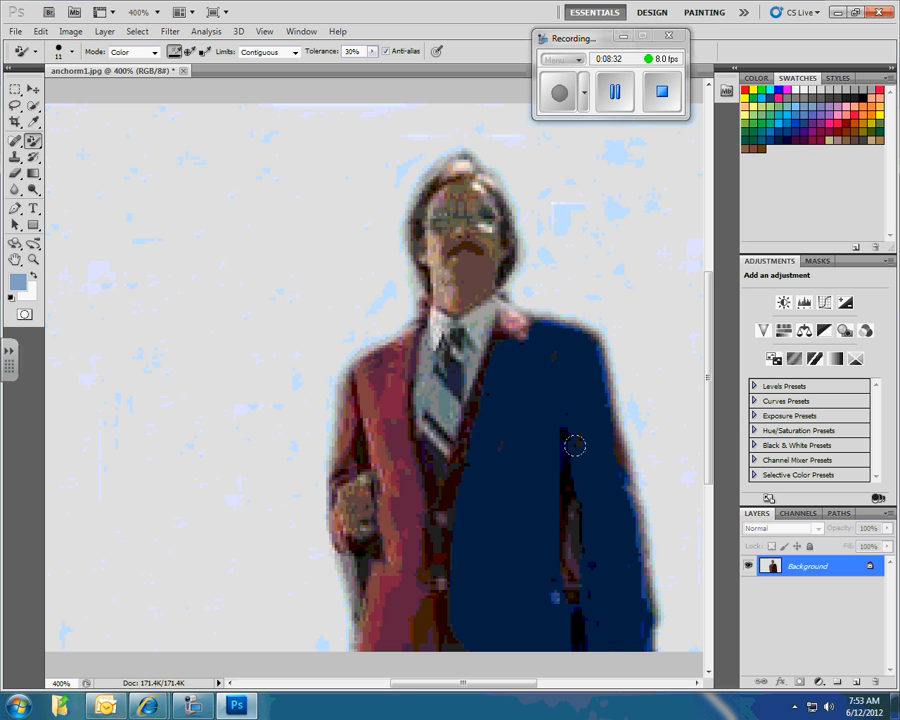
{"action": "mouse_move", "coordinate": [486, 580]}
{"action": "left_mouse_down"}
{"action": "mouse_move", "coordinate": [446, 623]}
{"action": "mouse_move", "coordinate": [440, 526]}
{"action": "mouse_move", "coordinate": [412, 498]}
{"action": "mouse_move", "coordinate": [394, 421]}
{"action": "mouse_move", "coordinate": [393, 353]}
{"action": "mouse_move", "coordinate": [341, 411]}
{"action": "mouse_move", "coordinate": [369, 401]}
{"action": "left_mouse_up"}
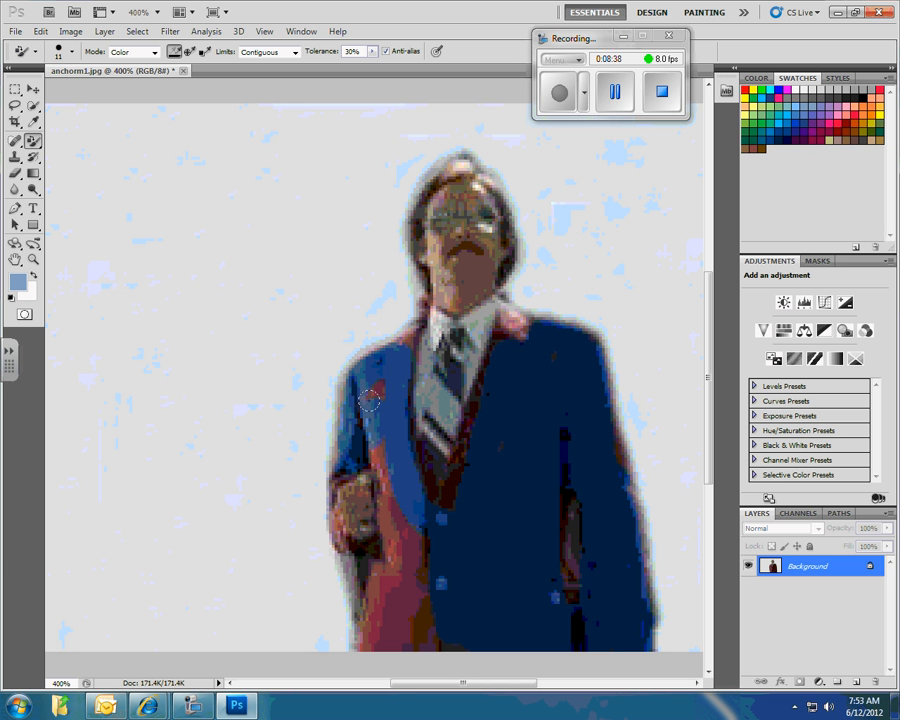
{"action": "mouse_move", "coordinate": [388, 512]}
{"action": "left_mouse_down"}
{"action": "mouse_move", "coordinate": [383, 576]}
{"action": "mouse_move", "coordinate": [365, 560]}
{"action": "mouse_move", "coordinate": [354, 564]}
{"action": "mouse_move", "coordinate": [359, 642]}
{"action": "mouse_move", "coordinate": [421, 642]}
{"action": "mouse_move", "coordinate": [432, 629]}
{"action": "mouse_move", "coordinate": [403, 538]}
{"action": "left_mouse_up"}
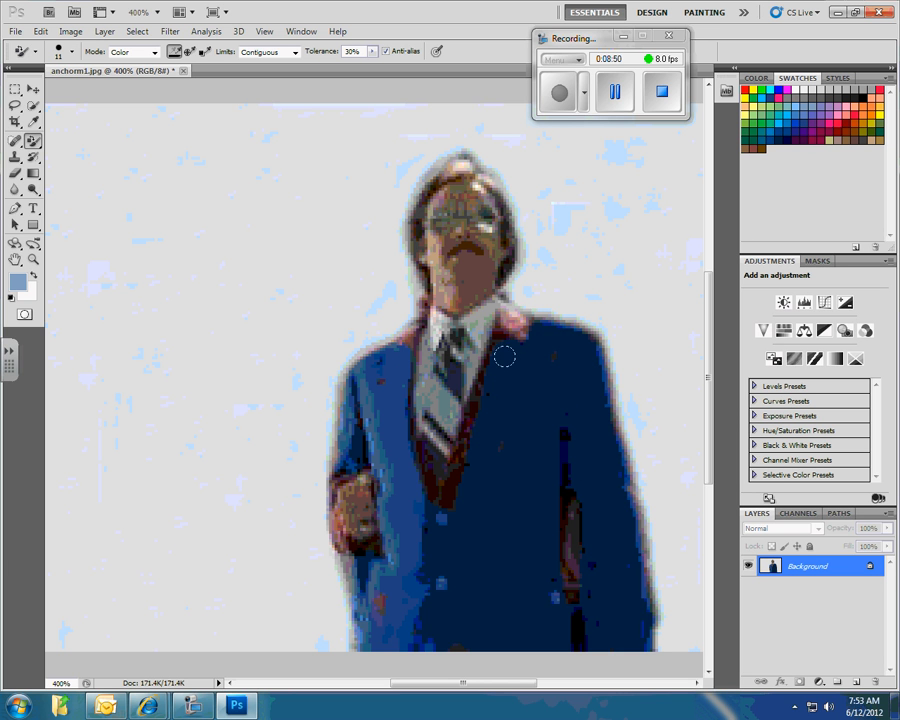
Reduce the Color Replacement brush to 5 px and recolor the remaining red lapel edges beside the shirt and tie.
{"action": "left_click", "coordinate": [72, 55]}
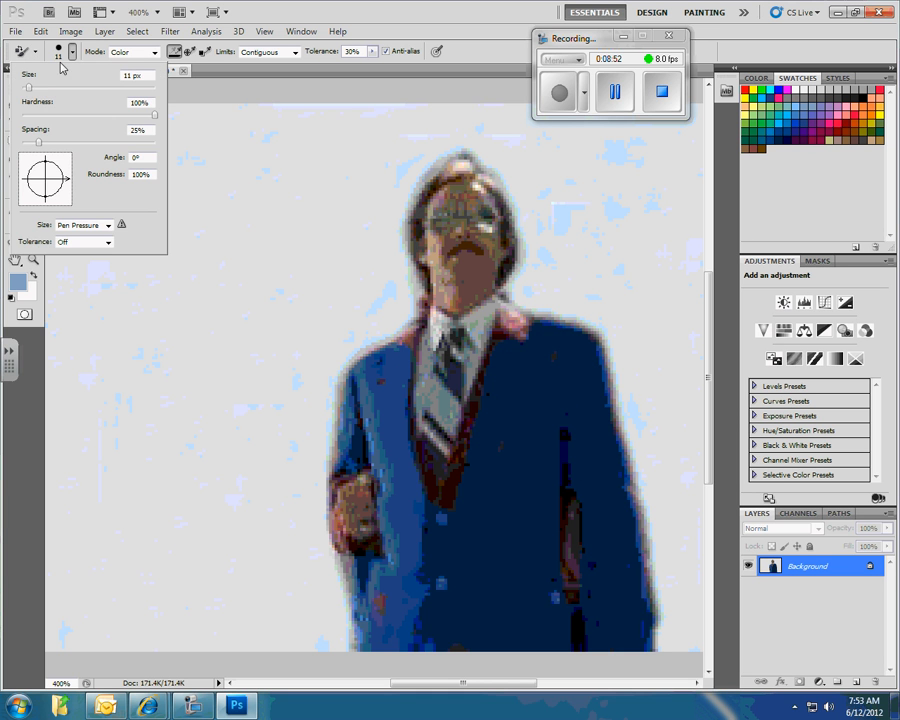
{"action": "left_click_drag", "start_coordinate": [27, 92], "coordinate": [25, 92]}
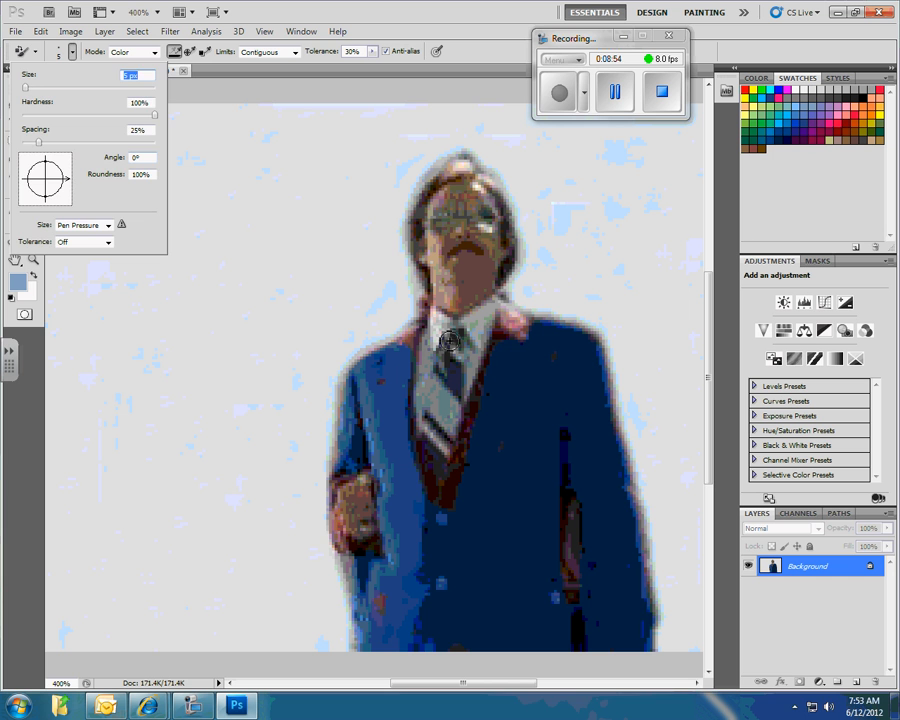
{"action": "left_click", "coordinate": [508, 353]}
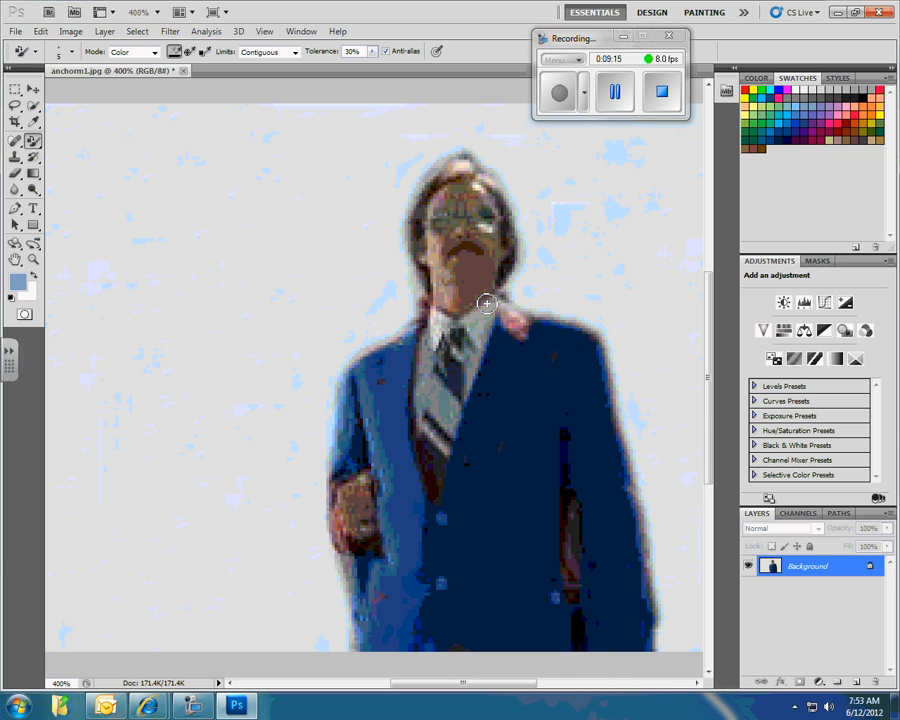
Select the whole man with the Lasso tool, tracing around his head, shoulders and jacket down to the photo's lower edge.
{"action": "key", "text": "ctrl+minus"}
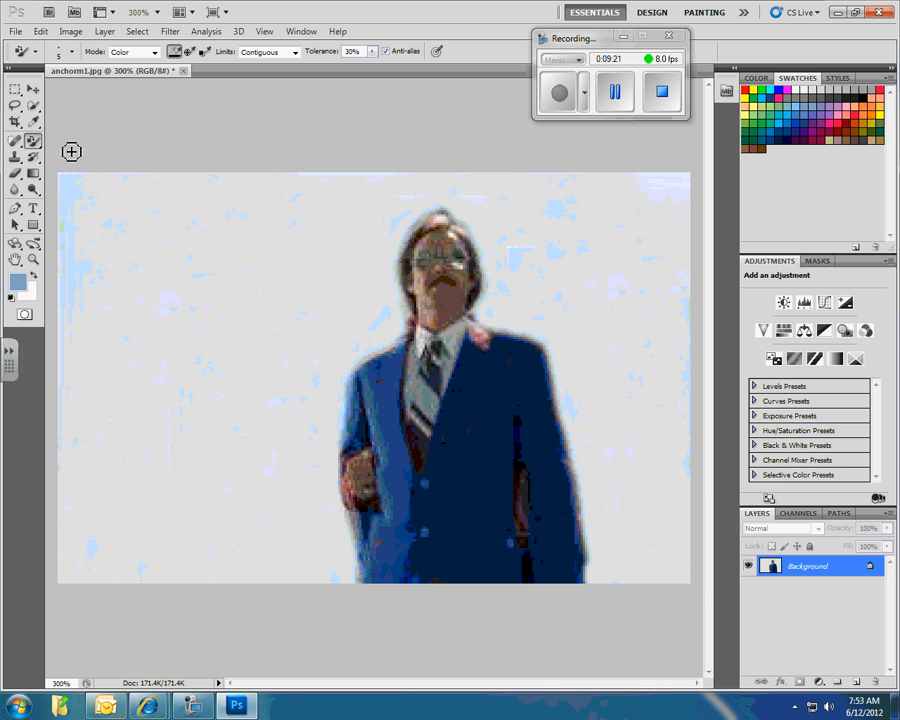
{"action": "left_click", "coordinate": [15, 107]}
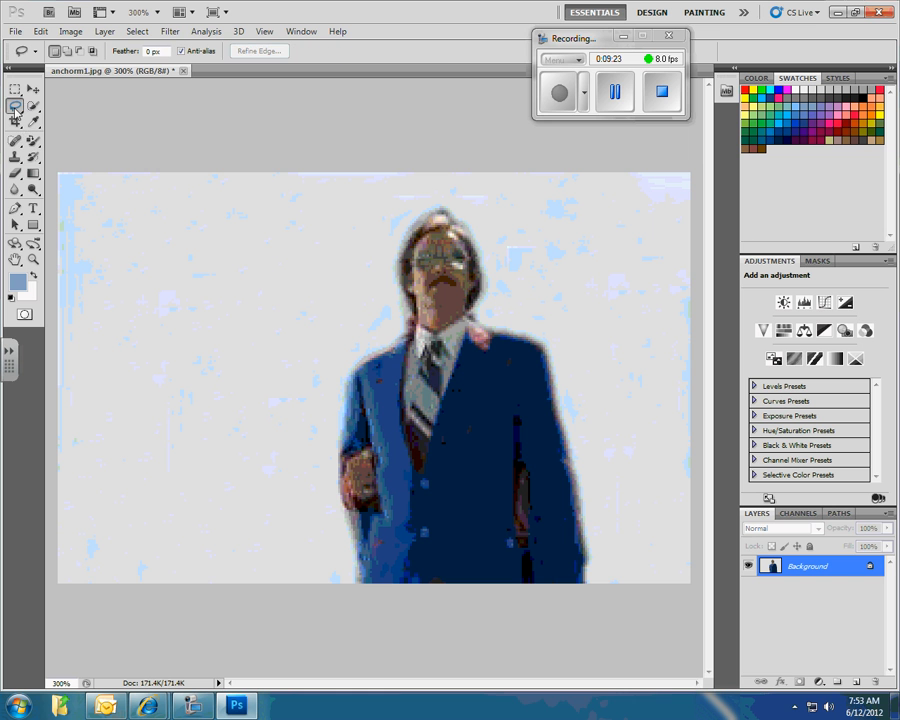
{"action": "left_click", "coordinate": [16, 107]}
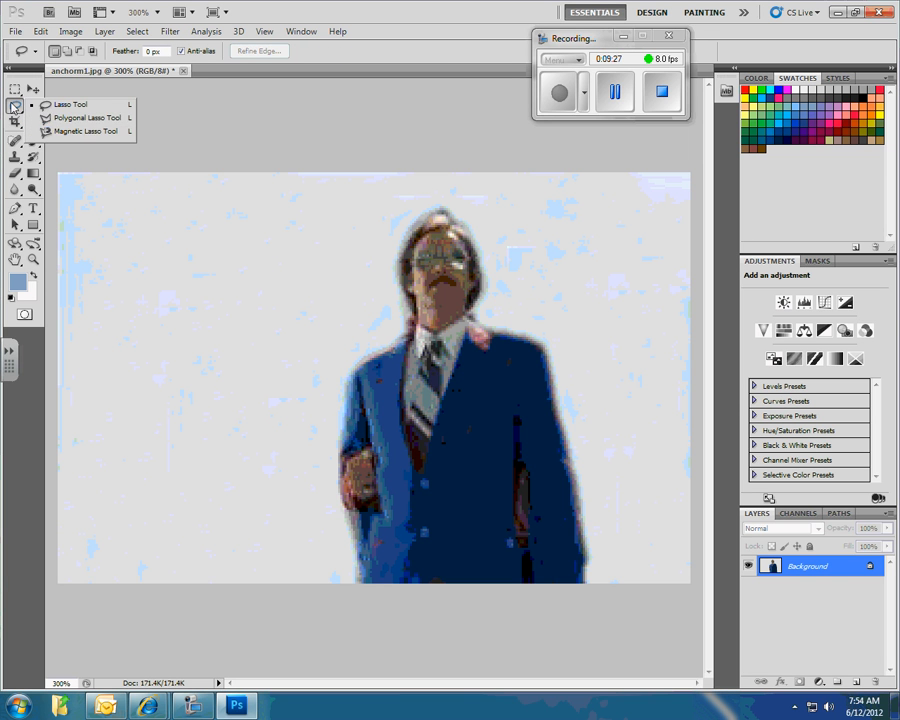
{"action": "left_click", "coordinate": [70, 104]}
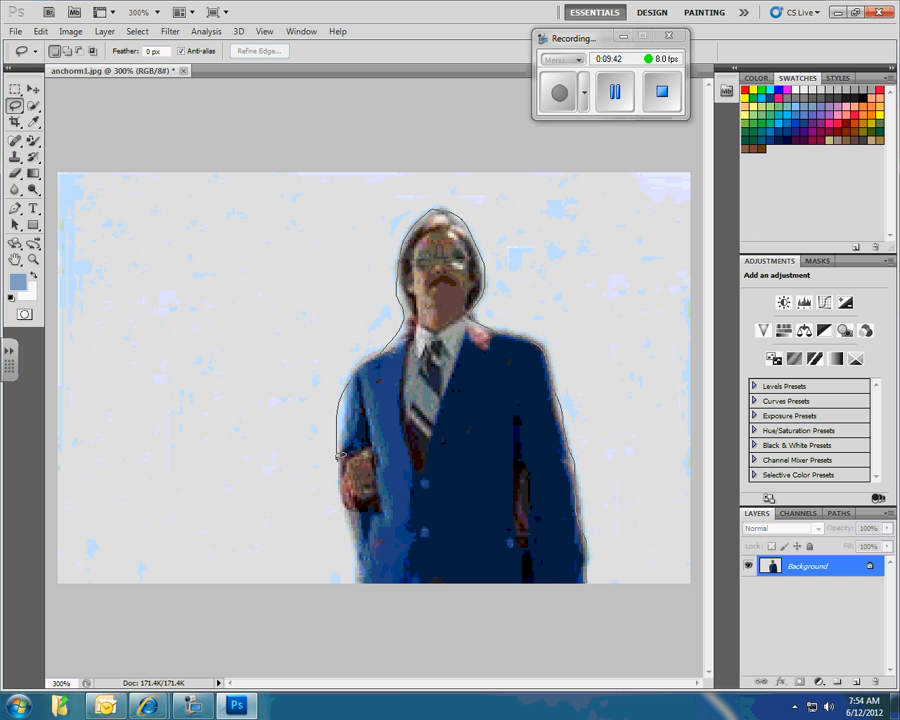
{"action": "left_click_drag", "start_coordinate": [360, 578], "coordinate": [364, 582]}
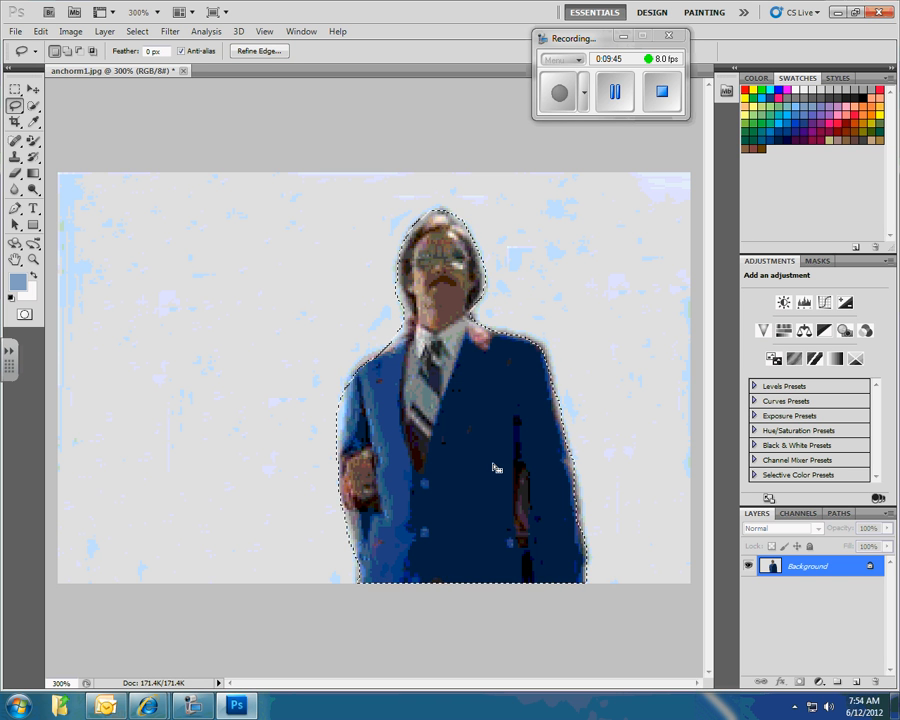
Copy the selected man, paste him as a new layer, and move the duplicate to the empty sky left of the original.
{"action": "left_click", "coordinate": [40, 31]}
{"action": "left_click", "coordinate": [67, 127]}
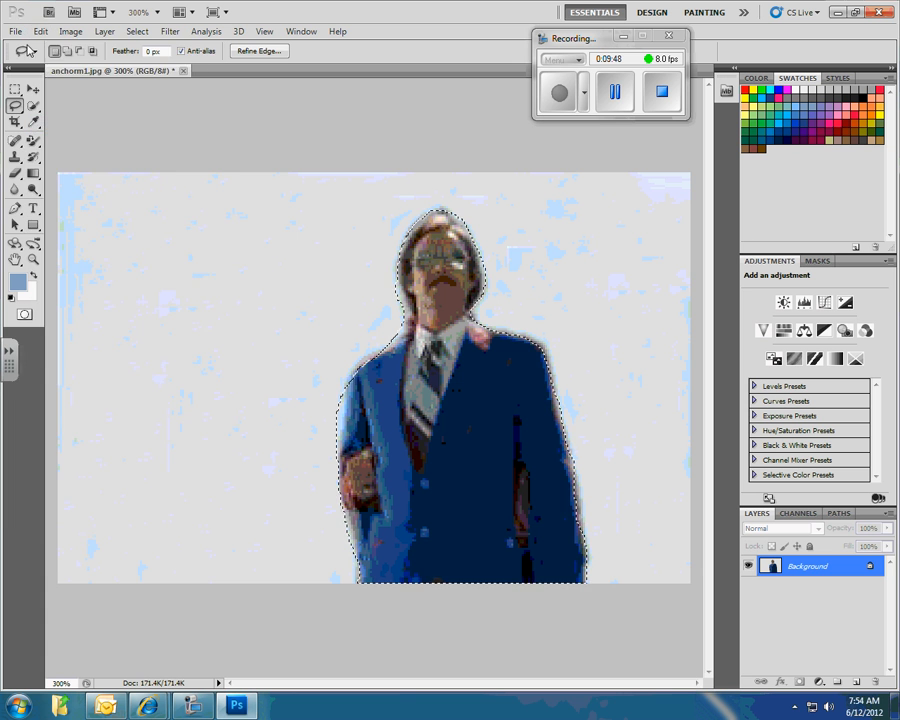
{"action": "left_click", "coordinate": [40, 31]}
{"action": "left_click", "coordinate": [70, 152]}
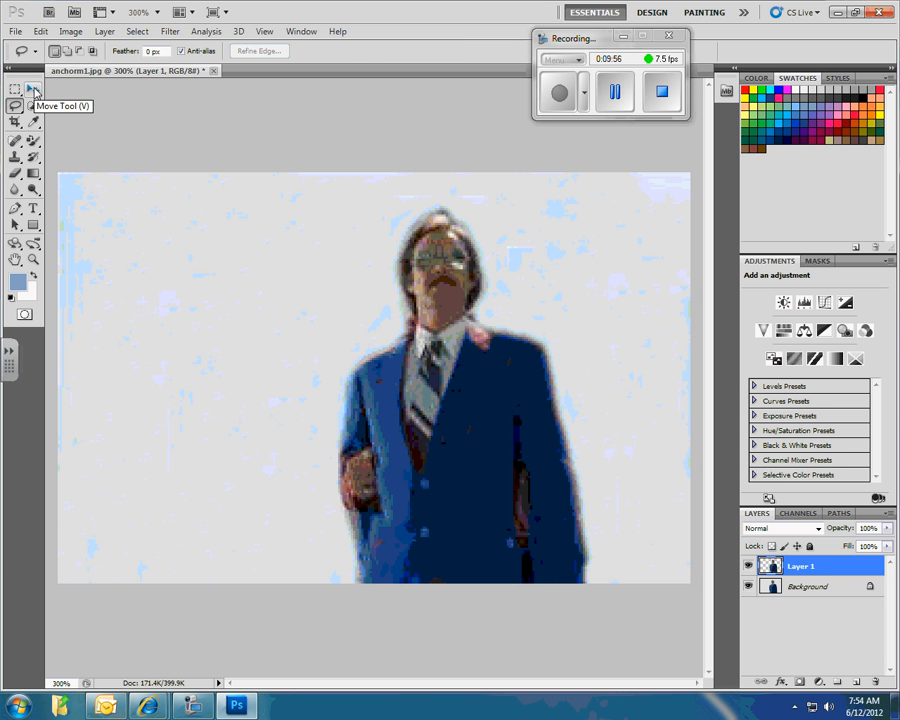
{"action": "left_click", "coordinate": [33, 90]}
{"action": "left_click_drag", "start_coordinate": [477, 449], "coordinate": [231, 452]}
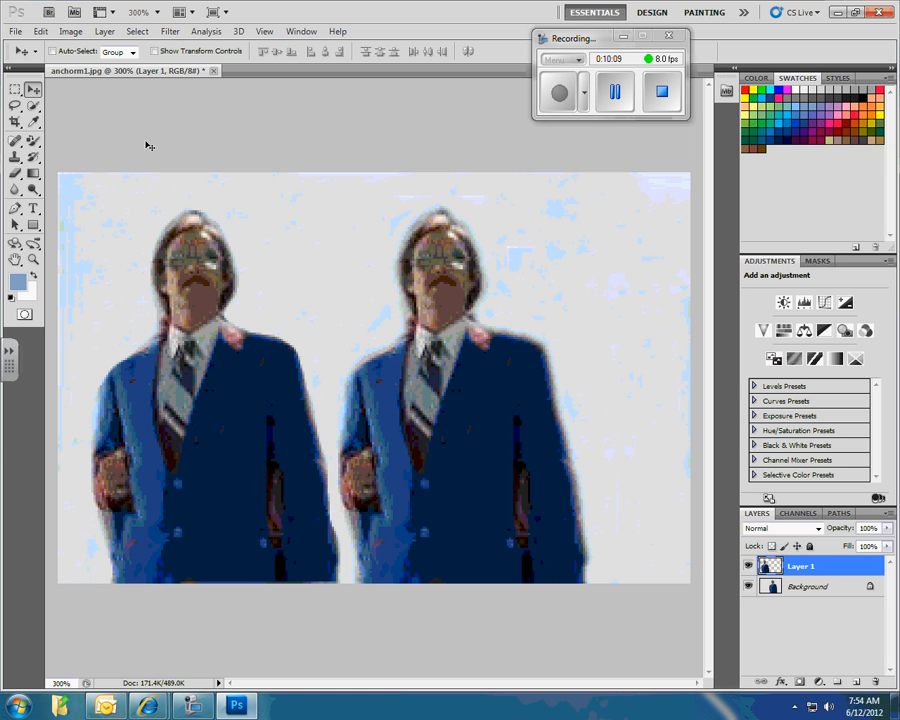
Save the image in Photoshop format in the Focus folder, with a file name made of 2, the author's name and Anchorman.
{"action": "left_click", "coordinate": [15, 31]}
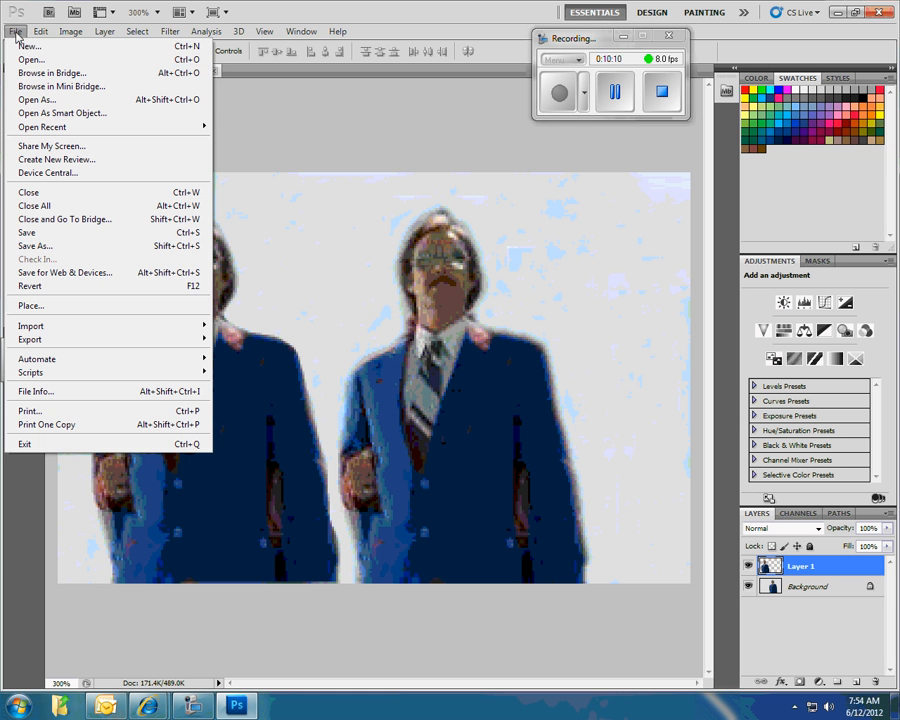
{"action": "left_click", "coordinate": [84, 247]}
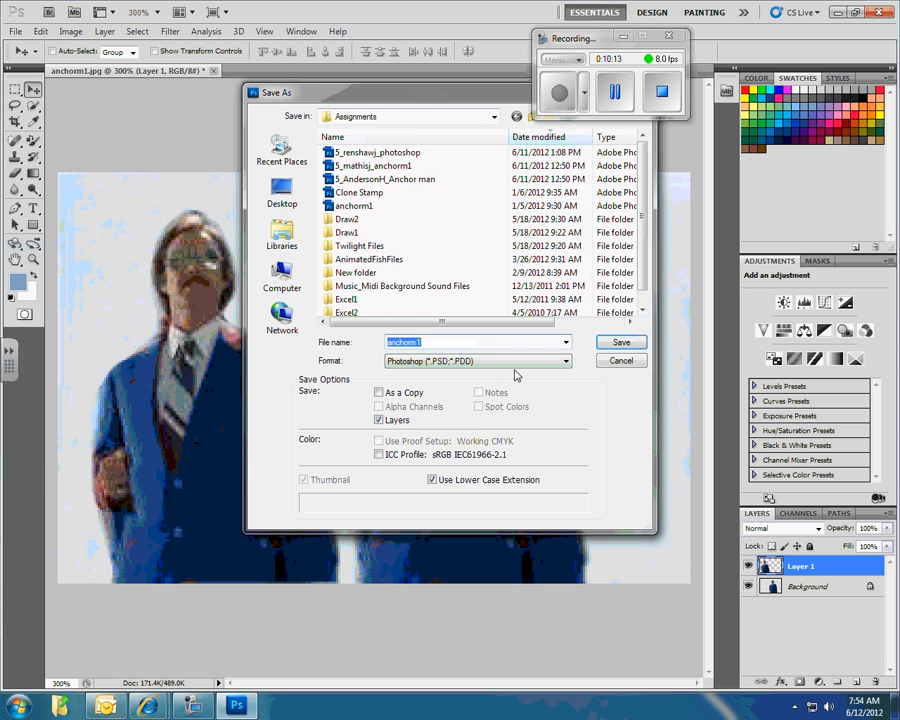
{"action": "left_click", "coordinate": [283, 233]}
{"action": "double_click", "coordinate": [369, 157]}
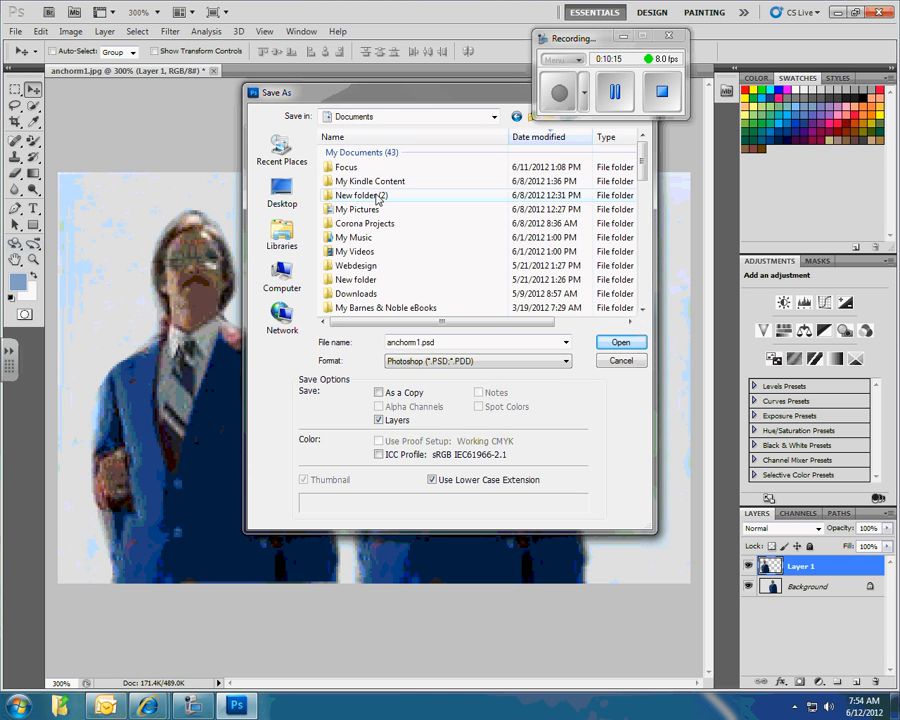
{"action": "left_click", "coordinate": [465, 342]}
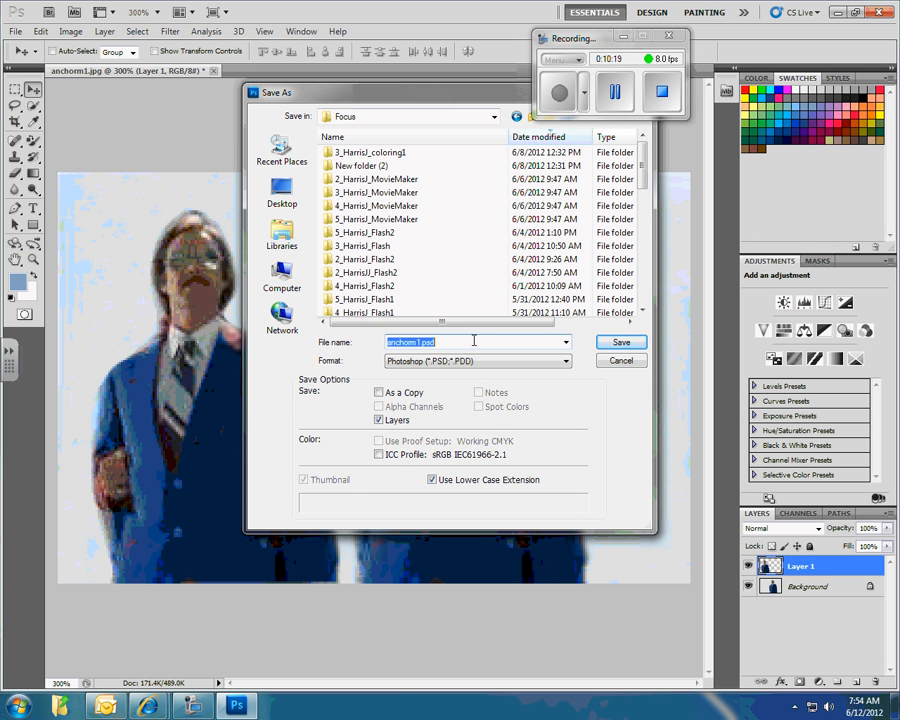
{"action": "type", "text": "2_Ha"}
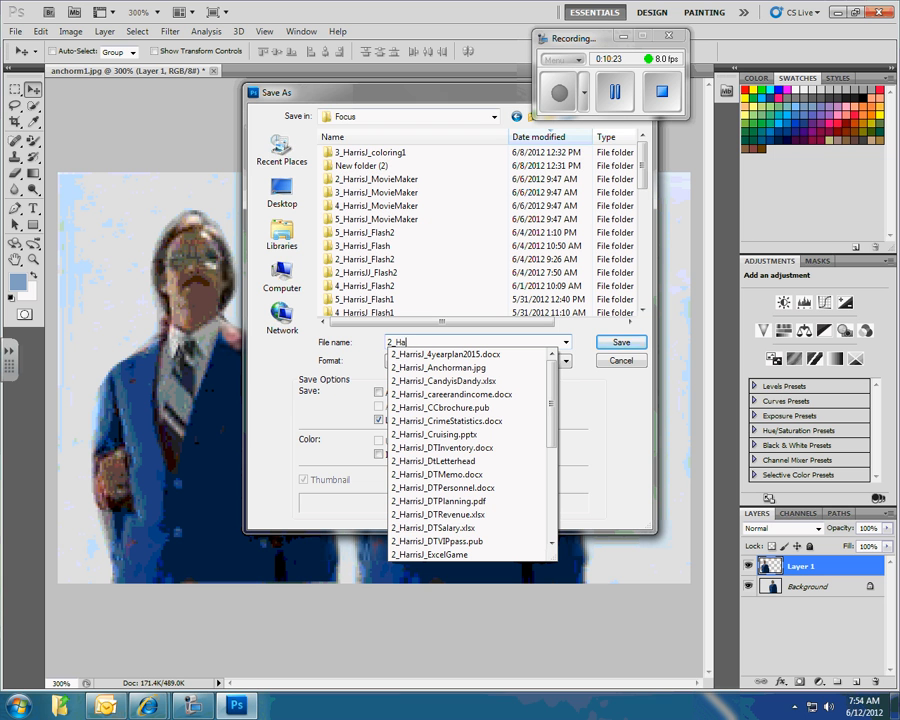
{"action": "type", "text": "rrisJ_Anchorman"}
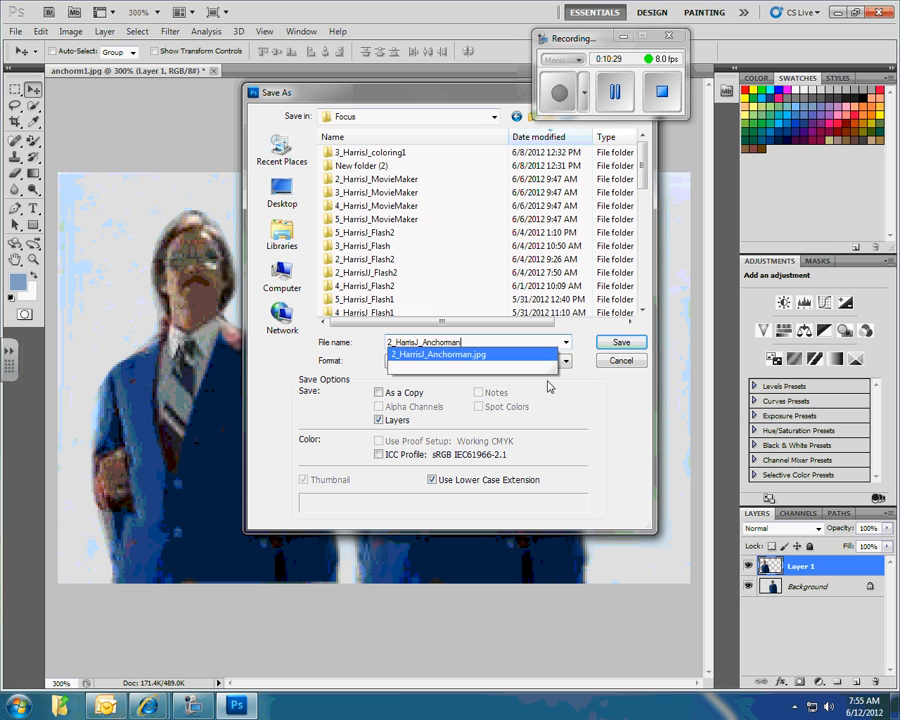
{"action": "left_click", "coordinate": [496, 364]}
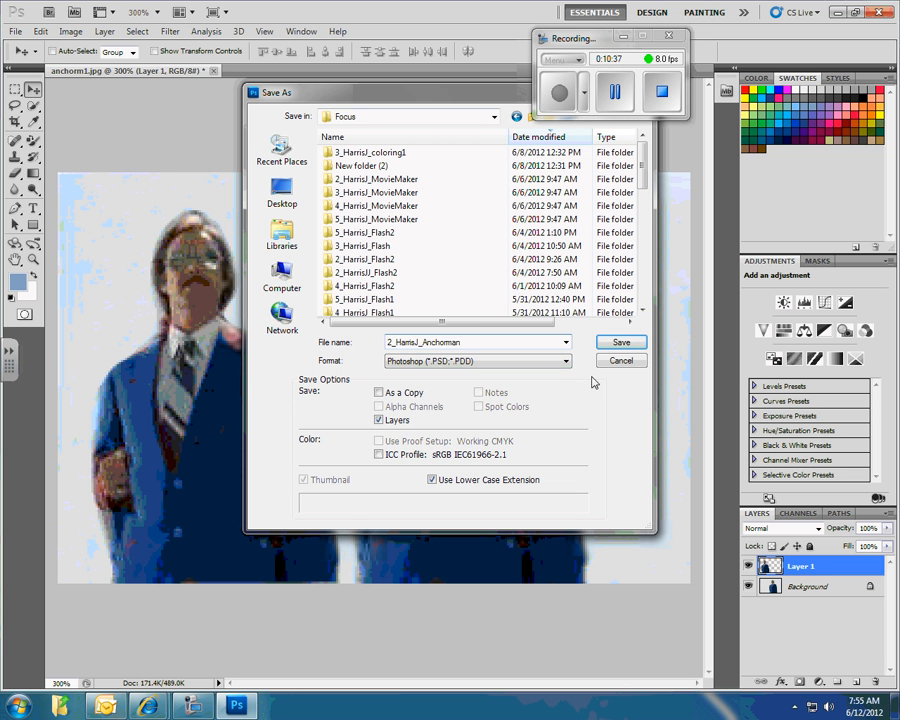
{"action": "left_click", "coordinate": [617, 345]}
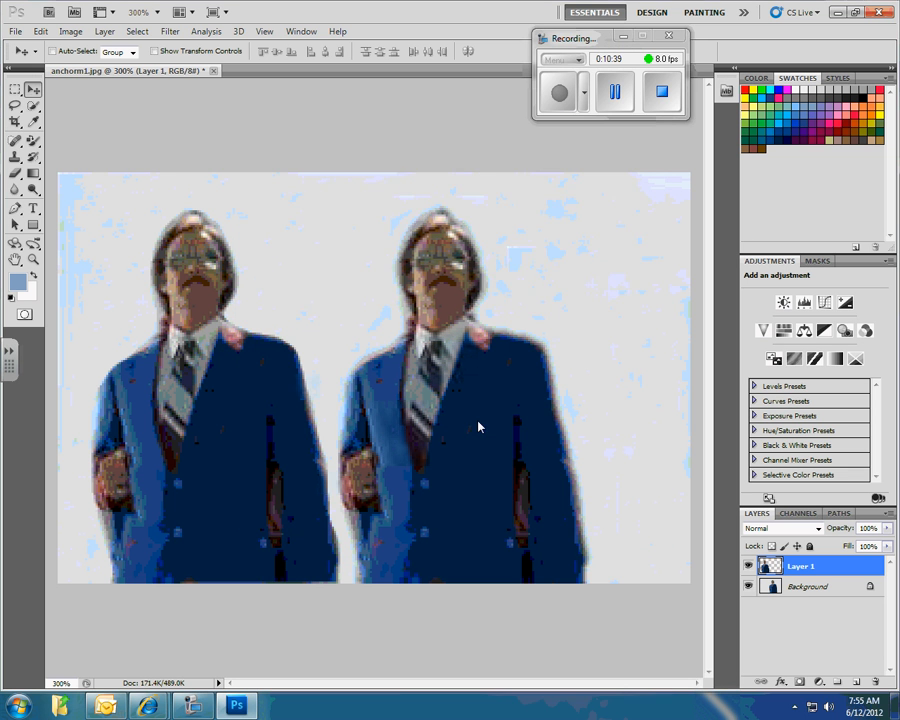
{"action": "left_click", "coordinate": [607, 224]}
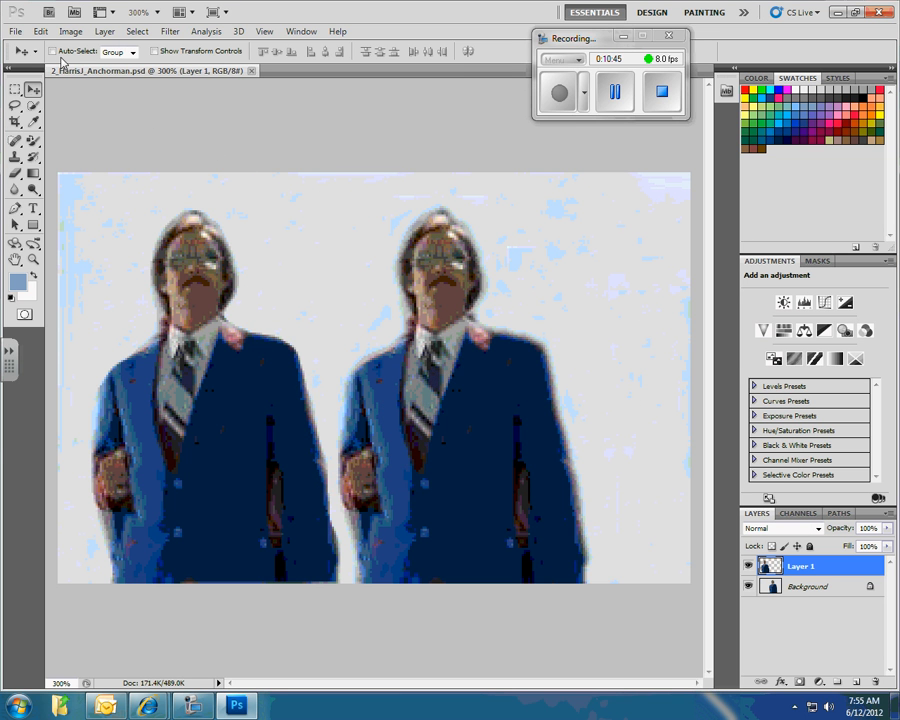
Start opening another image and browse on network drive V: to the Assignments folder inside 2_Focus.
{"action": "left_click", "coordinate": [15, 31]}
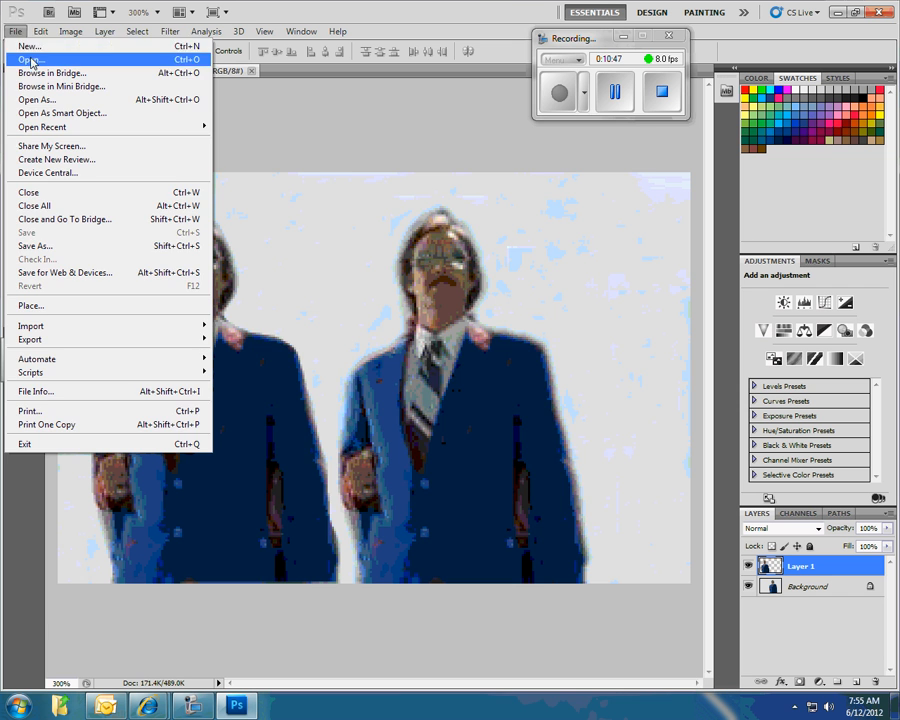
{"action": "left_click", "coordinate": [30, 59]}
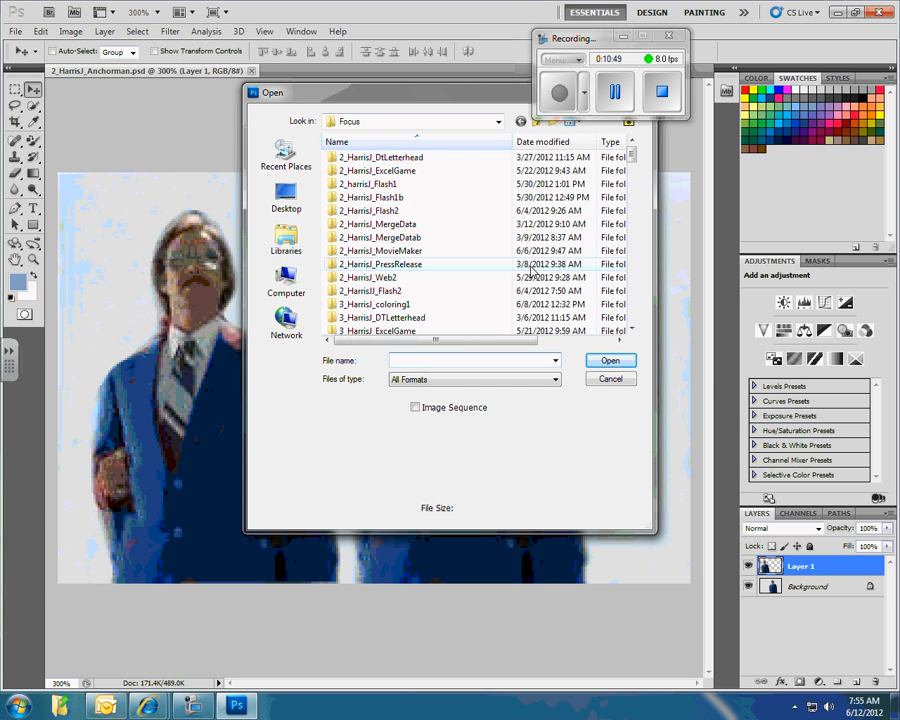
{"action": "left_click", "coordinate": [290, 283]}
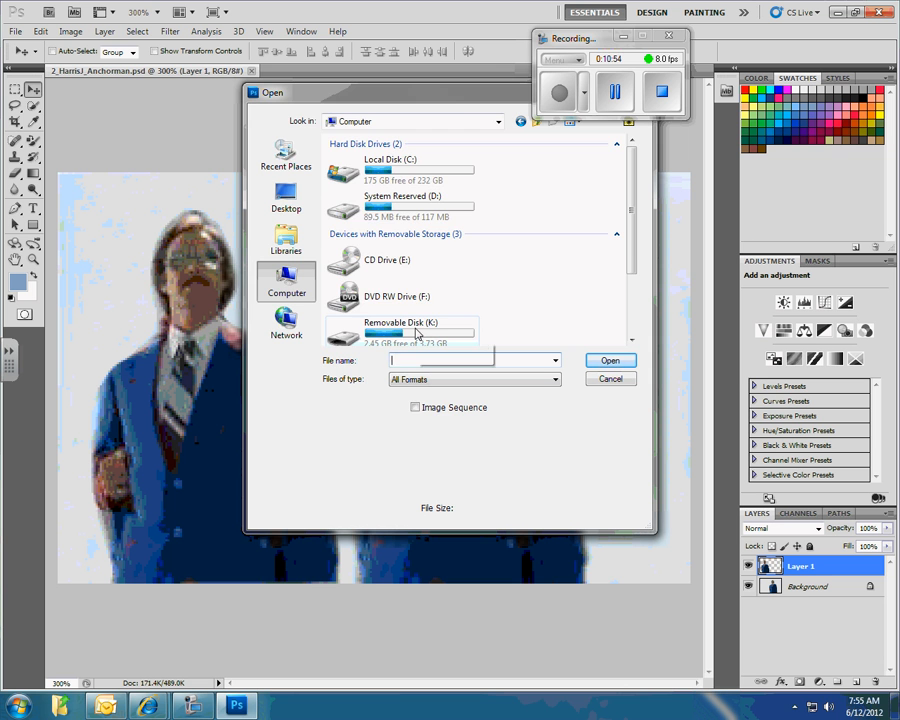
{"action": "left_click", "coordinate": [416, 333]}
{"action": "scroll", "coordinate": [416, 333], "scroll_direction": "down", "scroll_amount": 2}
{"action": "double_click", "coordinate": [409, 290]}
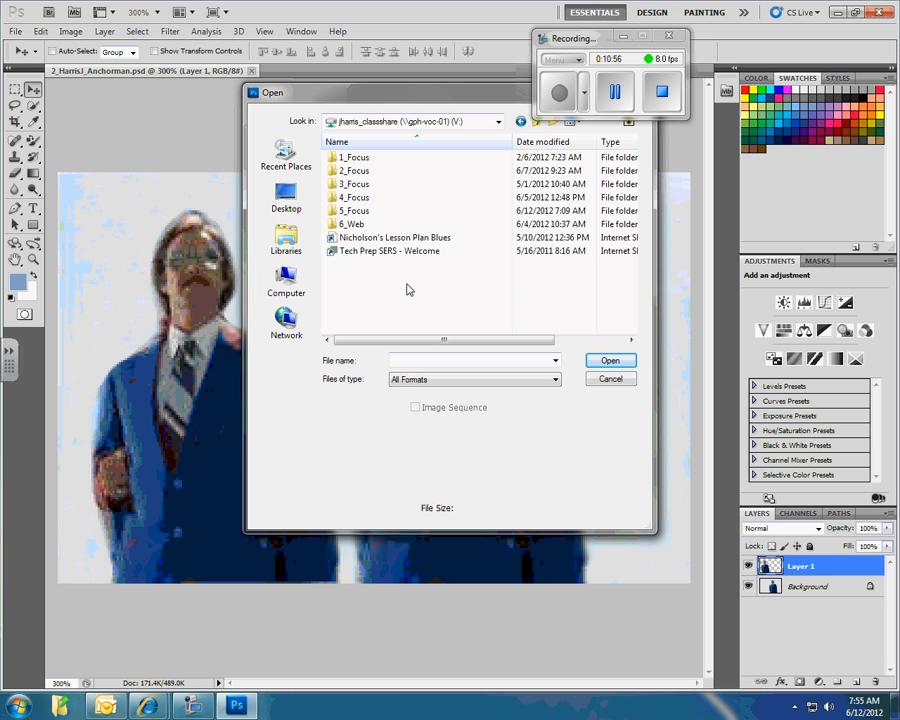
{"action": "double_click", "coordinate": [354, 172]}
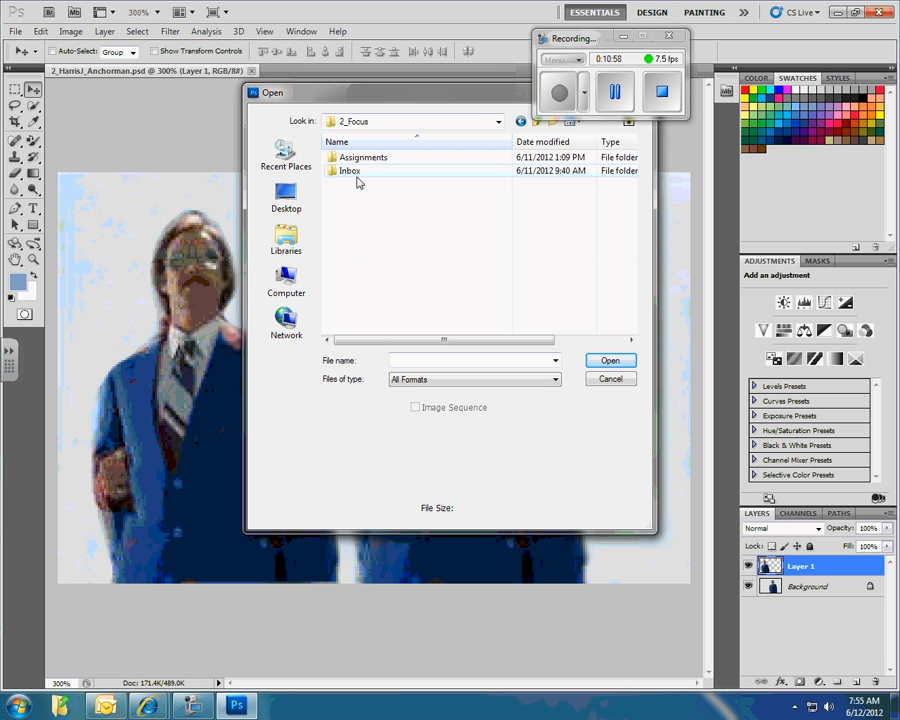
{"action": "double_click", "coordinate": [352, 156]}
Find the 372px-Fourbats picture in the Assignments folder, listing the newest files first, and open it.
{"action": "scroll", "coordinate": [389, 279], "scroll_direction": "down", "scroll_amount": 2}
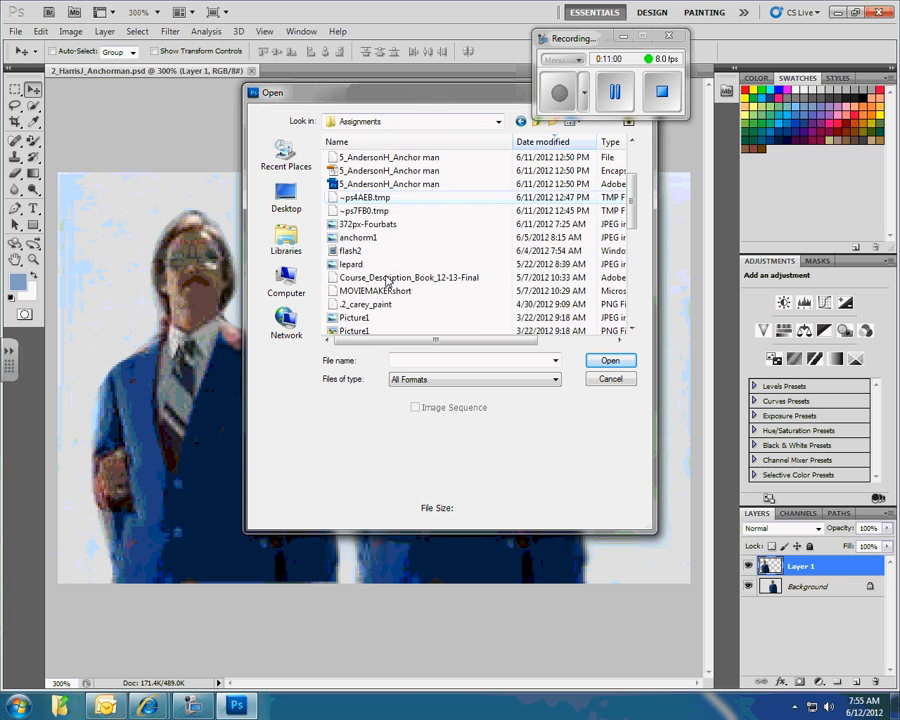
{"action": "scroll", "coordinate": [386, 280], "scroll_direction": "down", "scroll_amount": 4}
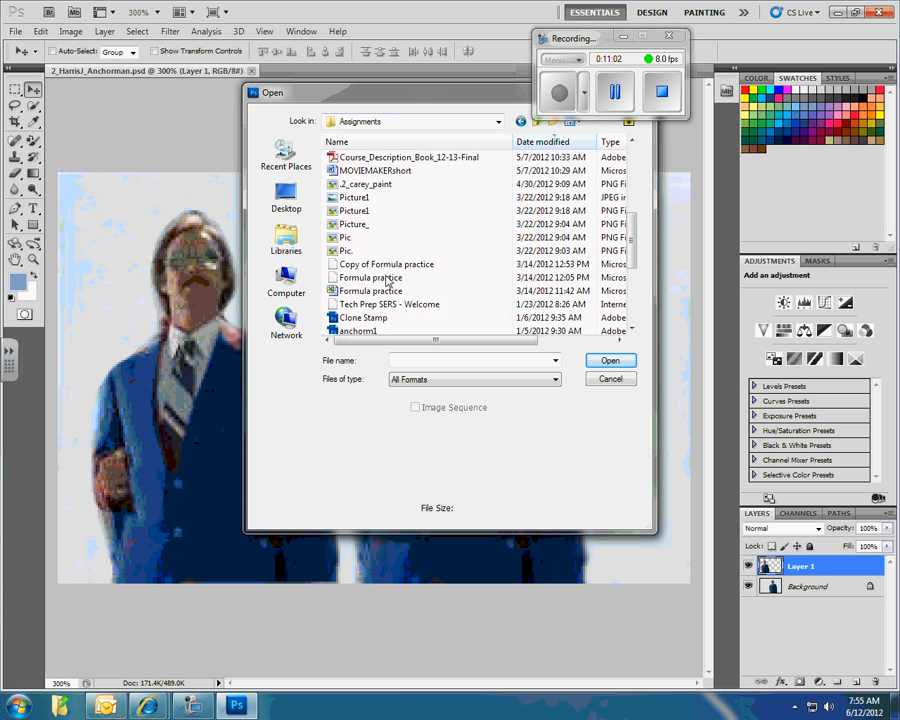
{"action": "scroll", "coordinate": [386, 280], "scroll_direction": "up", "scroll_amount": 5}
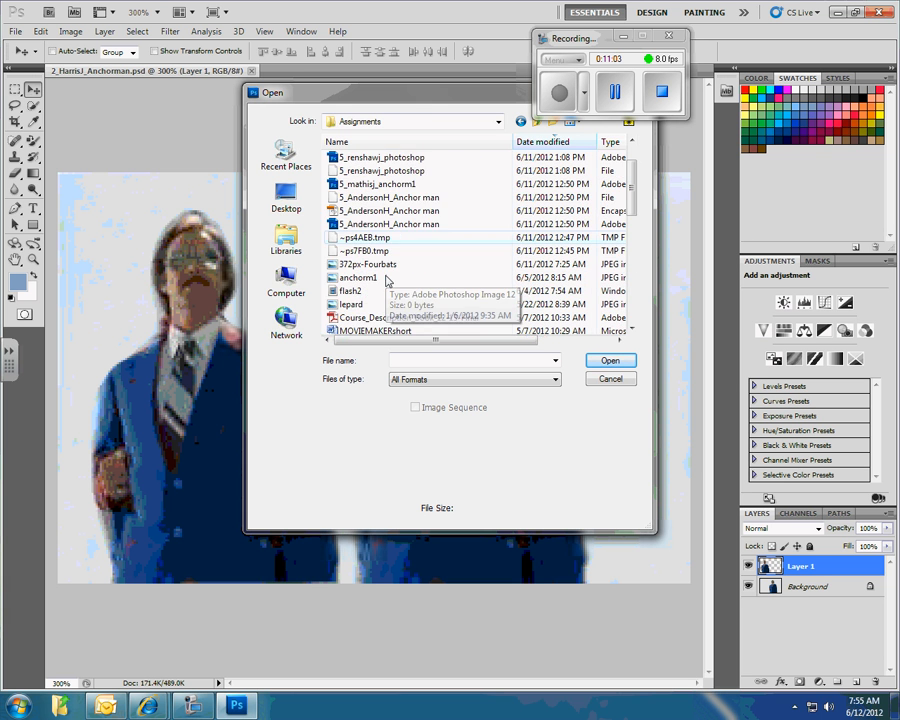
{"action": "left_click", "coordinate": [545, 141]}
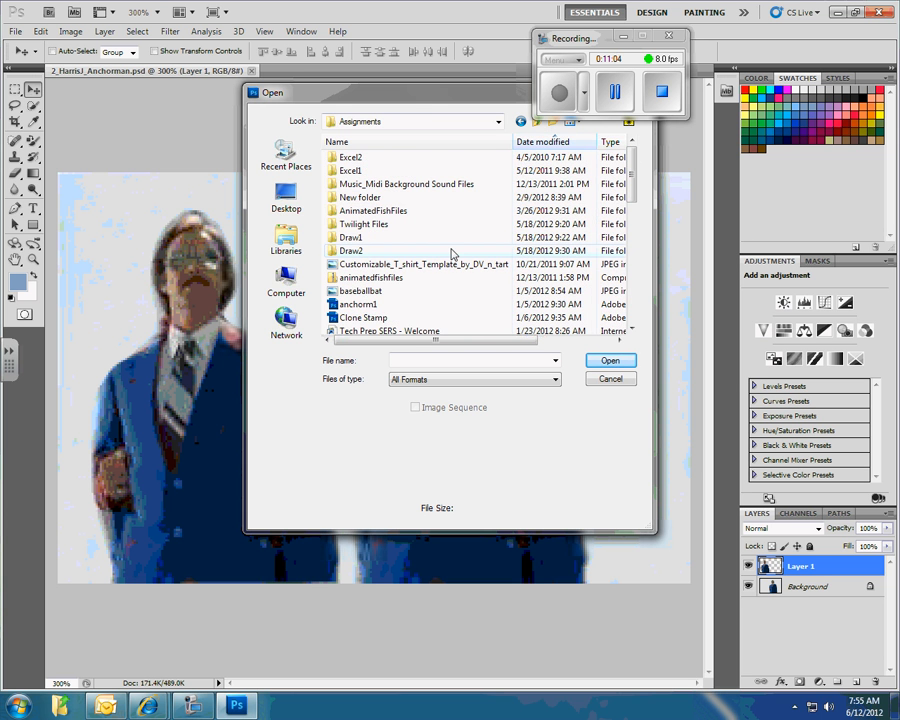
{"action": "left_click", "coordinate": [545, 141]}
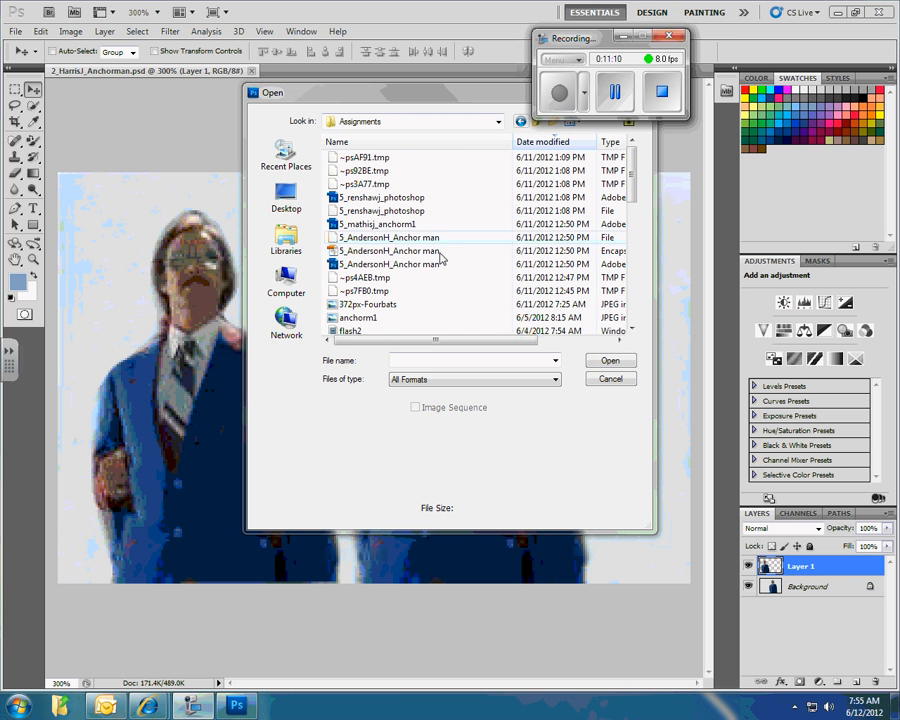
{"action": "double_click", "coordinate": [370, 304]}
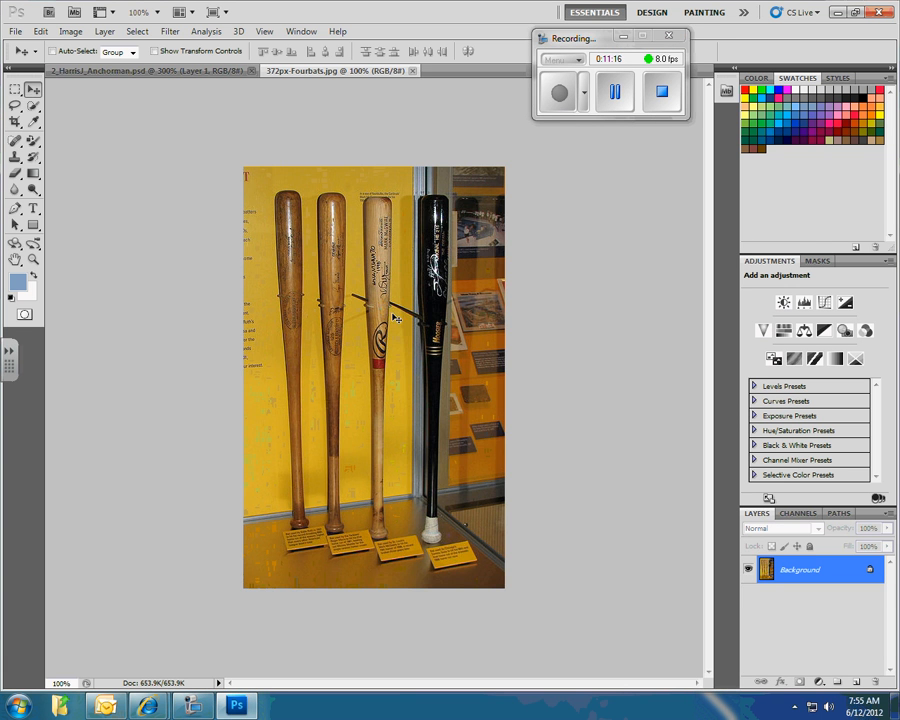
Trace the black bat from knob to barrel with the Magnetic Lasso, close the selection and copy it.
{"action": "left_click", "coordinate": [14, 105]}
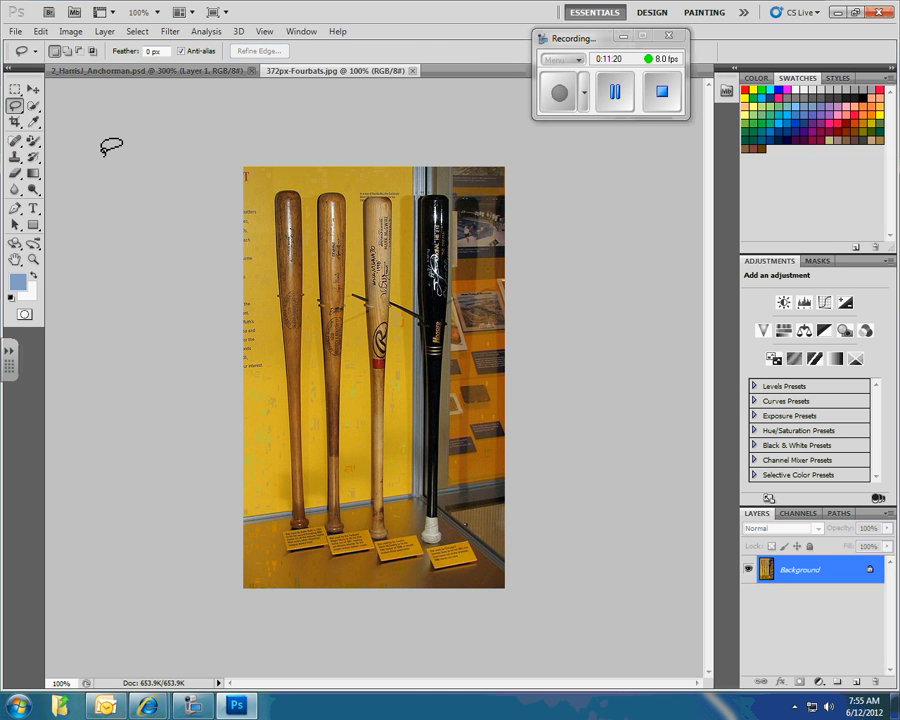
{"action": "left_click_drag", "start_coordinate": [17, 112], "coordinate": [66, 132]}
{"action": "left_click", "coordinate": [440, 515]}
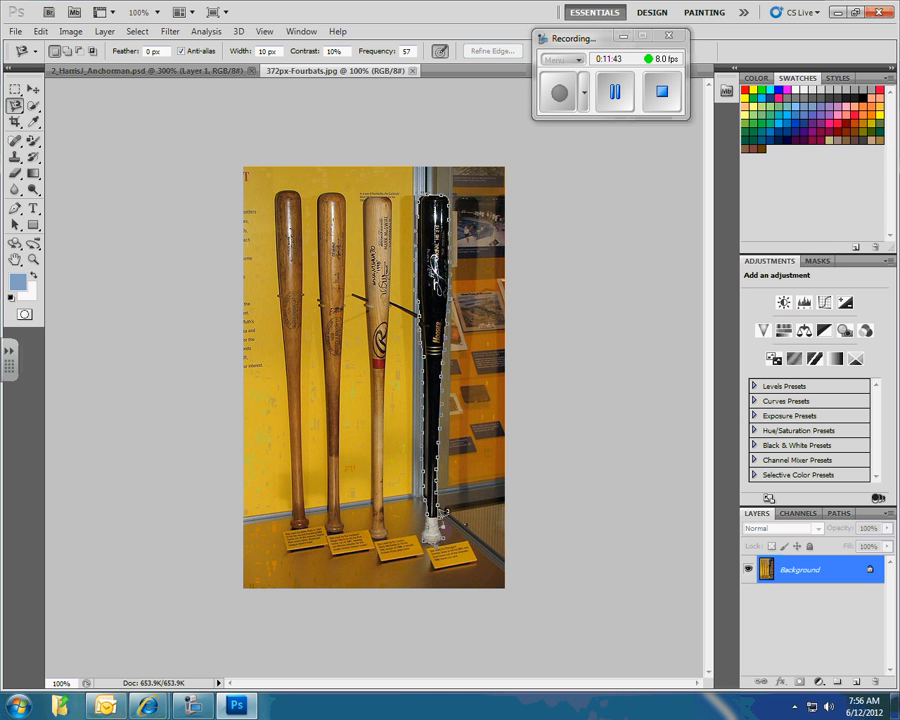
{"action": "left_click", "coordinate": [440, 508]}
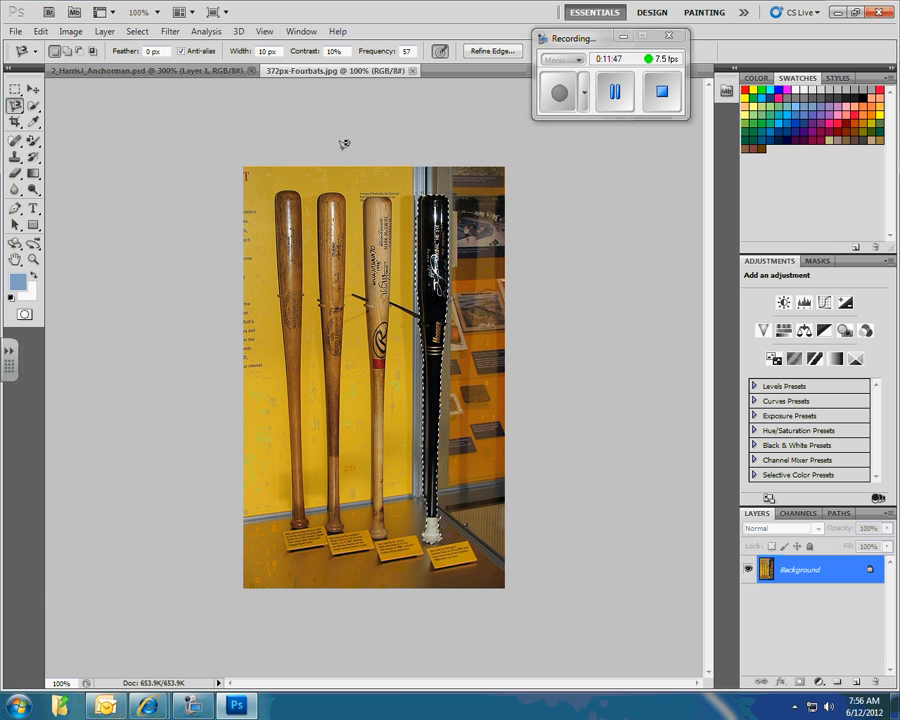
{"action": "left_click", "coordinate": [40, 31]}
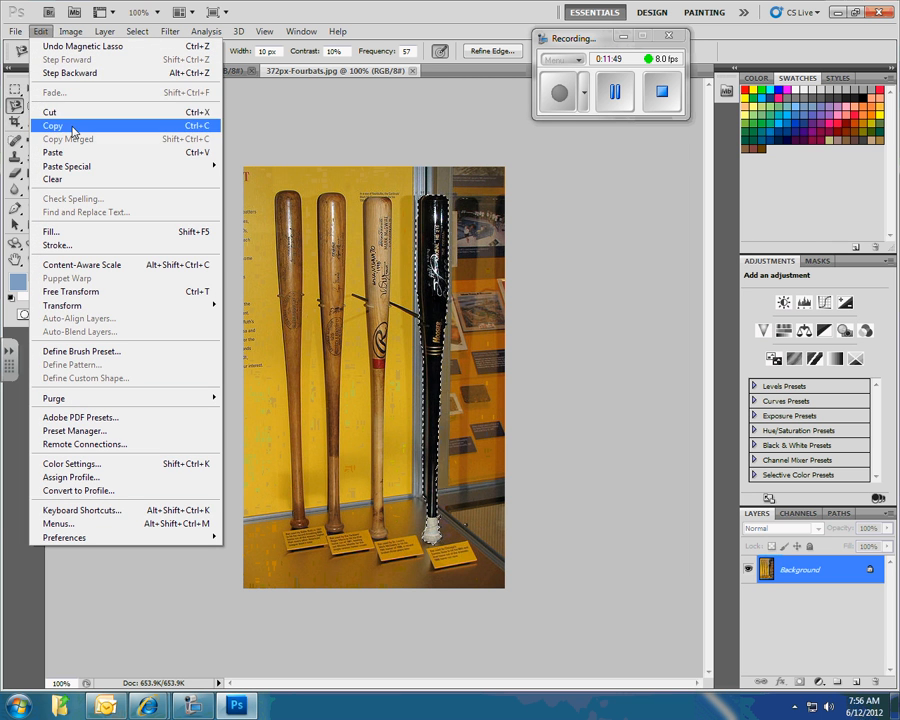
{"action": "left_click", "coordinate": [55, 125]}
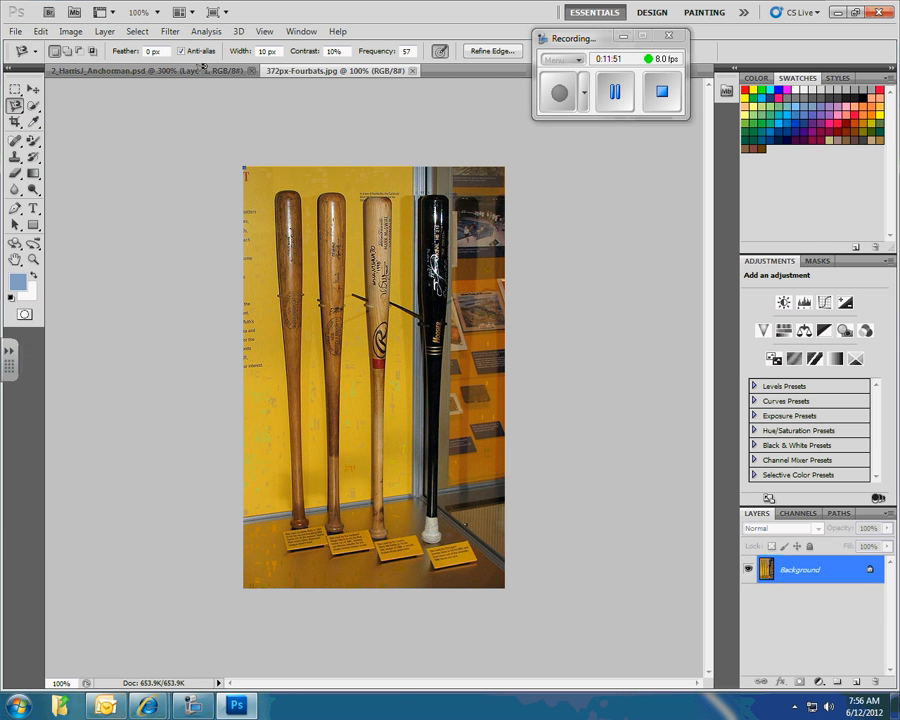
{"action": "left_click", "coordinate": [95, 76]}
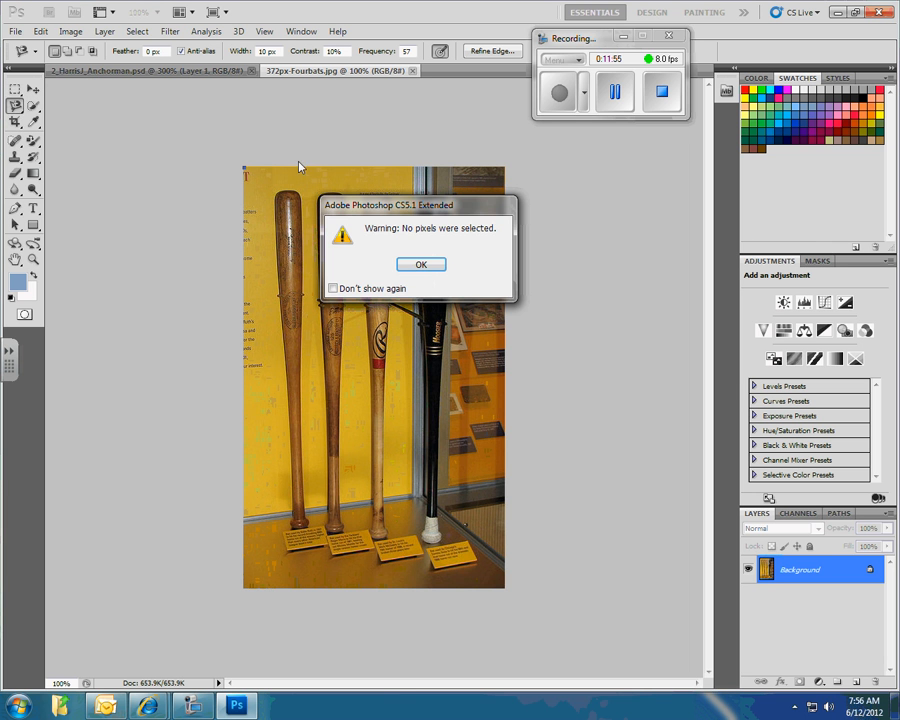
{"action": "left_click", "coordinate": [421, 264]}
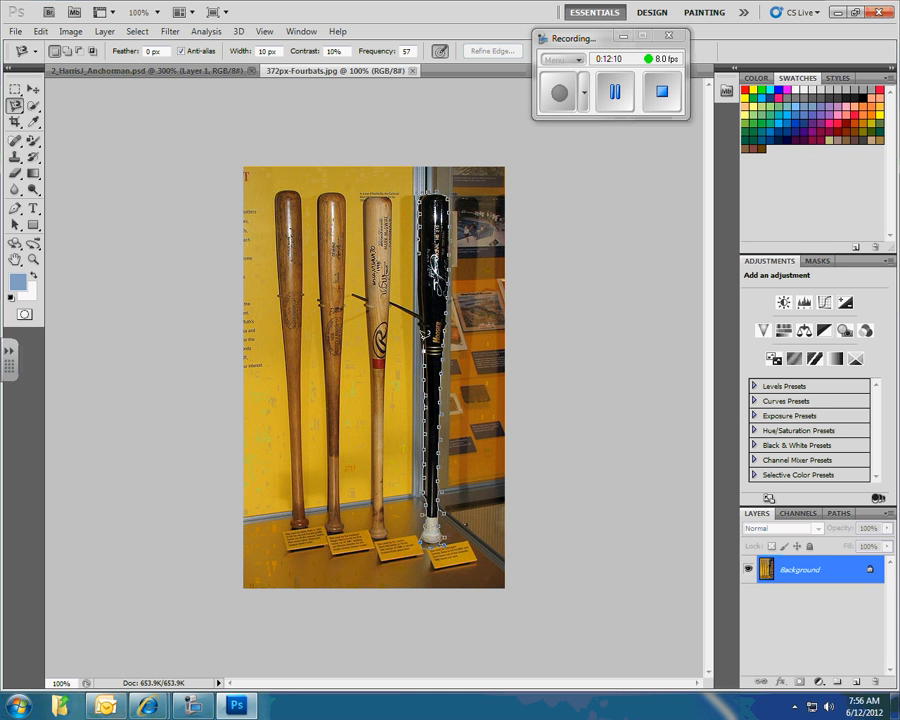
{"action": "key", "text": "Escape"}
{"action": "left_click", "coordinate": [419, 254]}
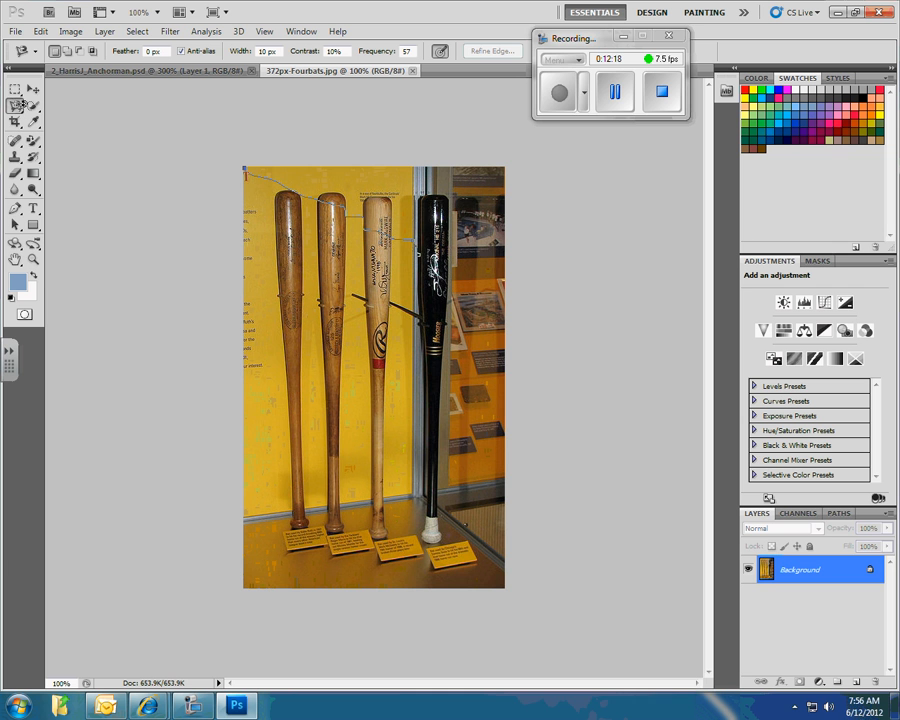
{"action": "left_click", "coordinate": [618, 98]}
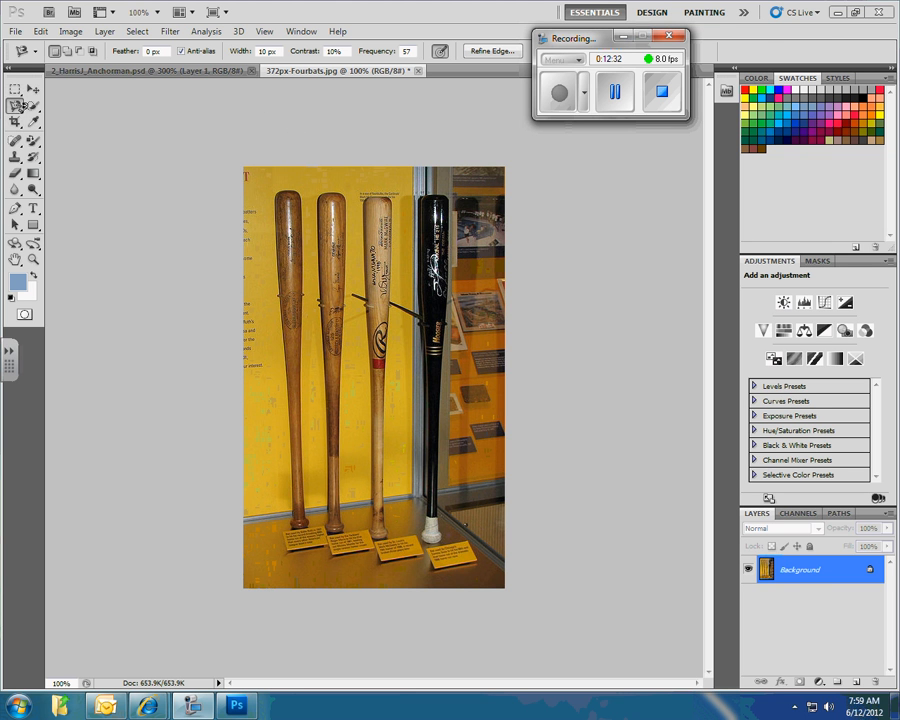
Paste the copied black bat into the Anchorman PSD as a new layer.
{"action": "left_click", "coordinate": [141, 72]}
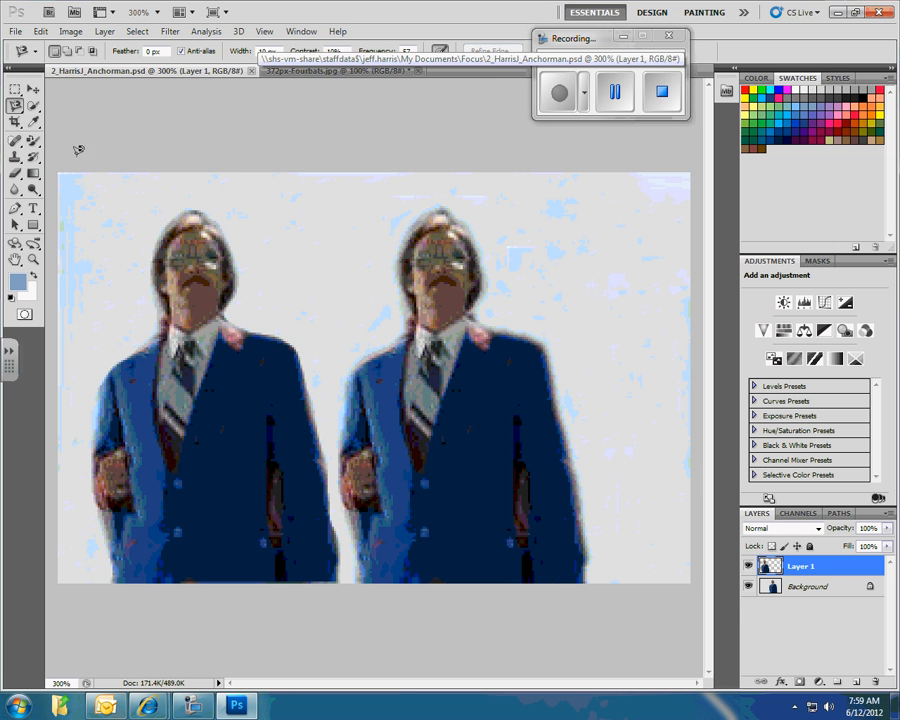
{"action": "left_click", "coordinate": [40, 32]}
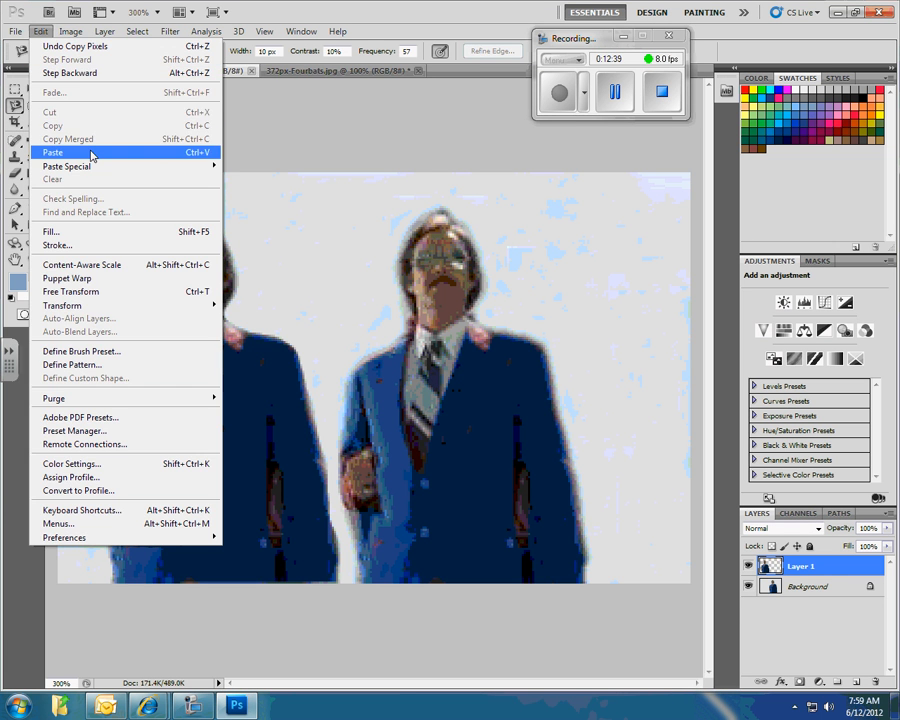
{"action": "left_click", "coordinate": [90, 152]}
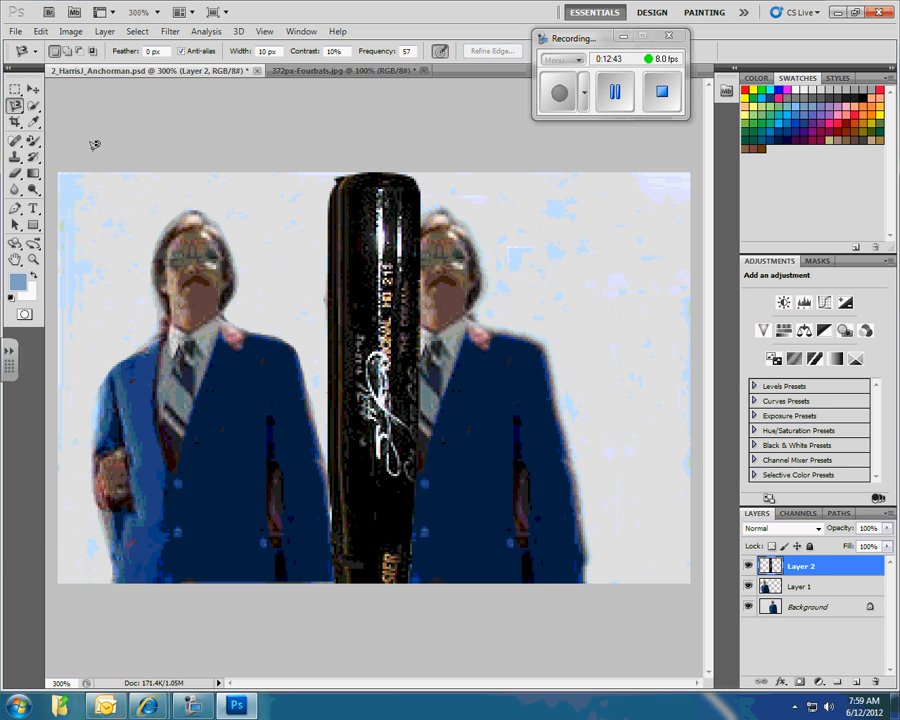
Free-transform the bat to about 36% width and 30% height, place it at the left man's raised hand, and tilt it about 2° counterclockwise.
{"action": "left_click", "coordinate": [39, 32]}
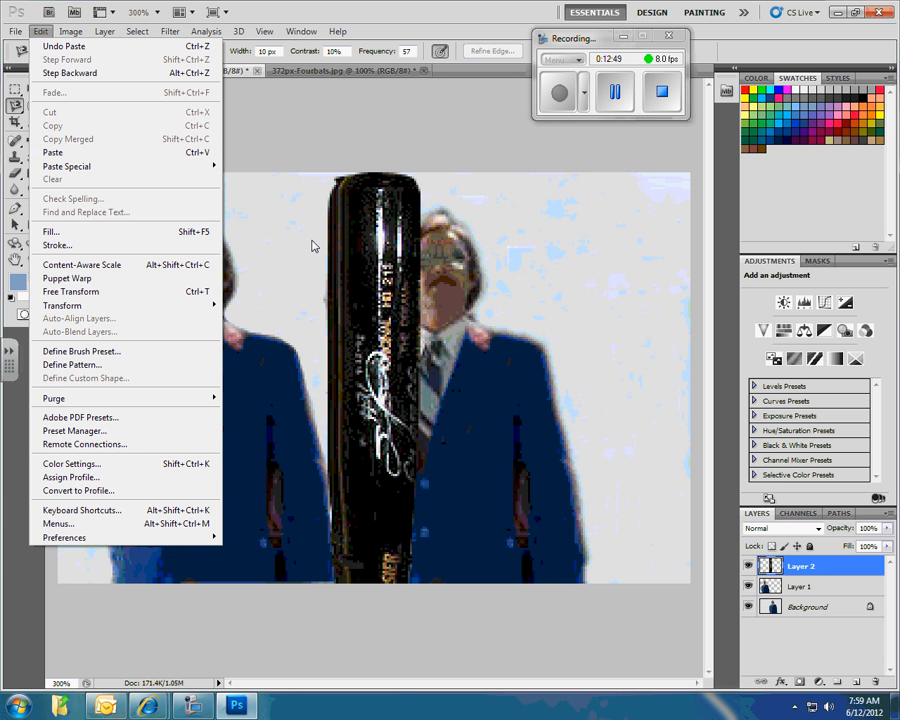
{"action": "left_click", "coordinate": [142, 292]}
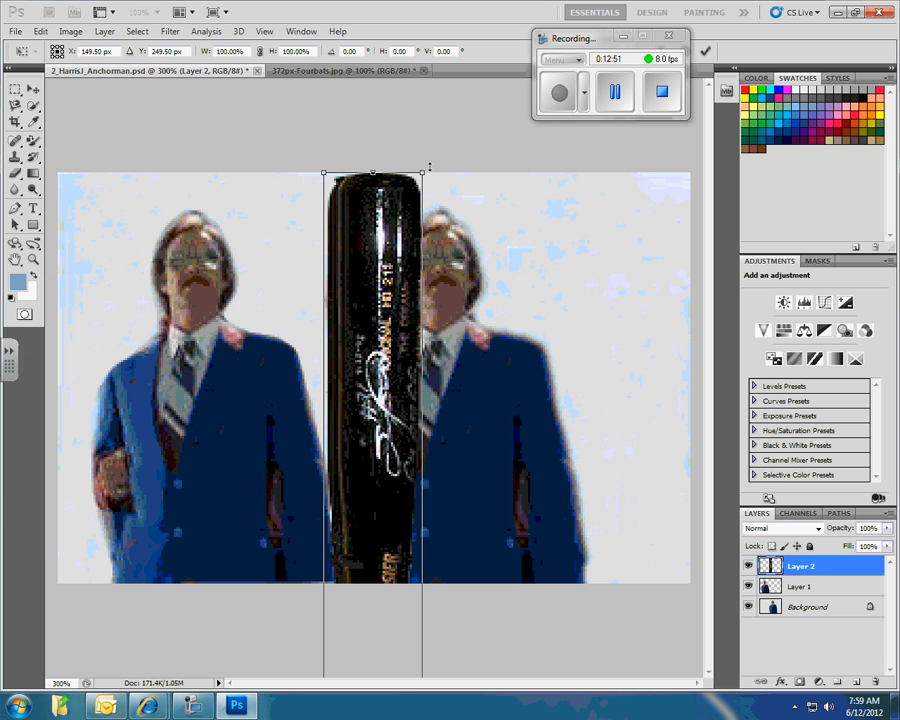
{"action": "left_click_drag", "start_coordinate": [424, 172], "coordinate": [398, 390]}
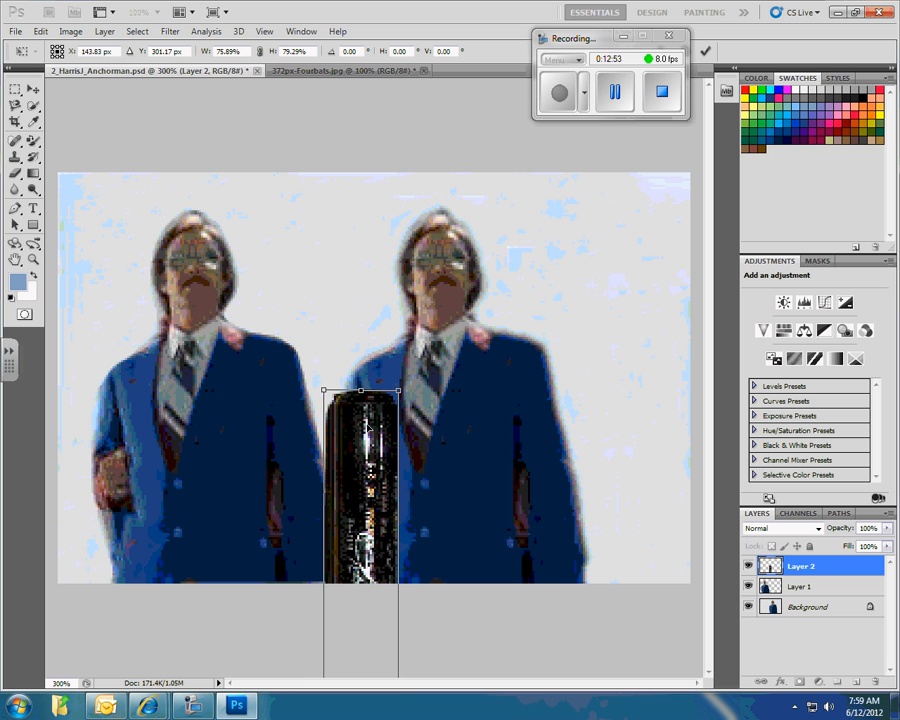
{"action": "left_click_drag", "start_coordinate": [352, 470], "coordinate": [331, 307]}
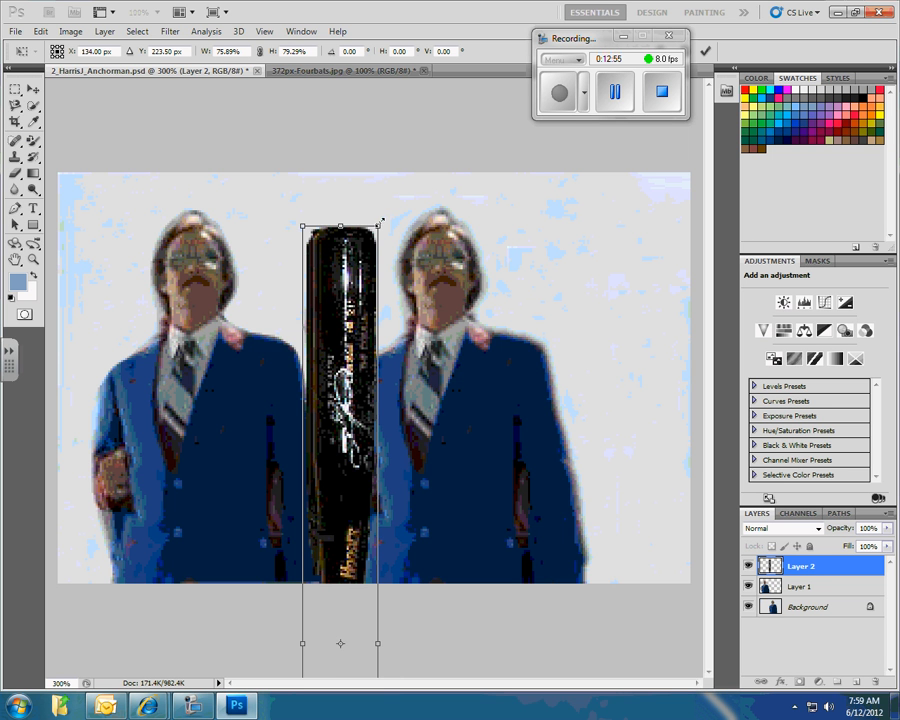
{"action": "left_click_drag", "start_coordinate": [381, 221], "coordinate": [135, 240]}
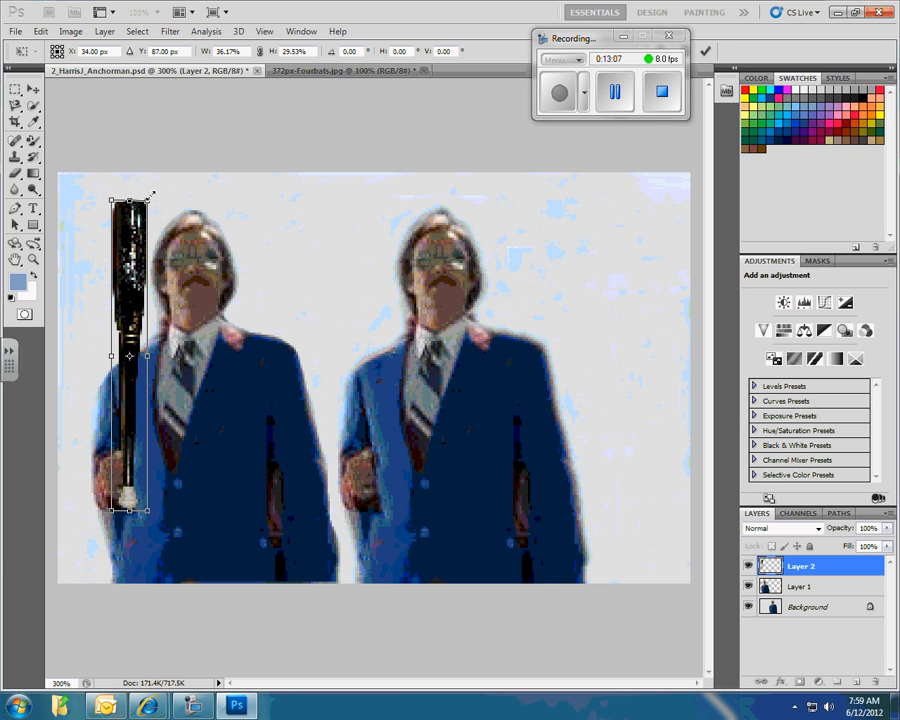
{"action": "left_click_drag", "start_coordinate": [157, 201], "coordinate": [151, 198]}
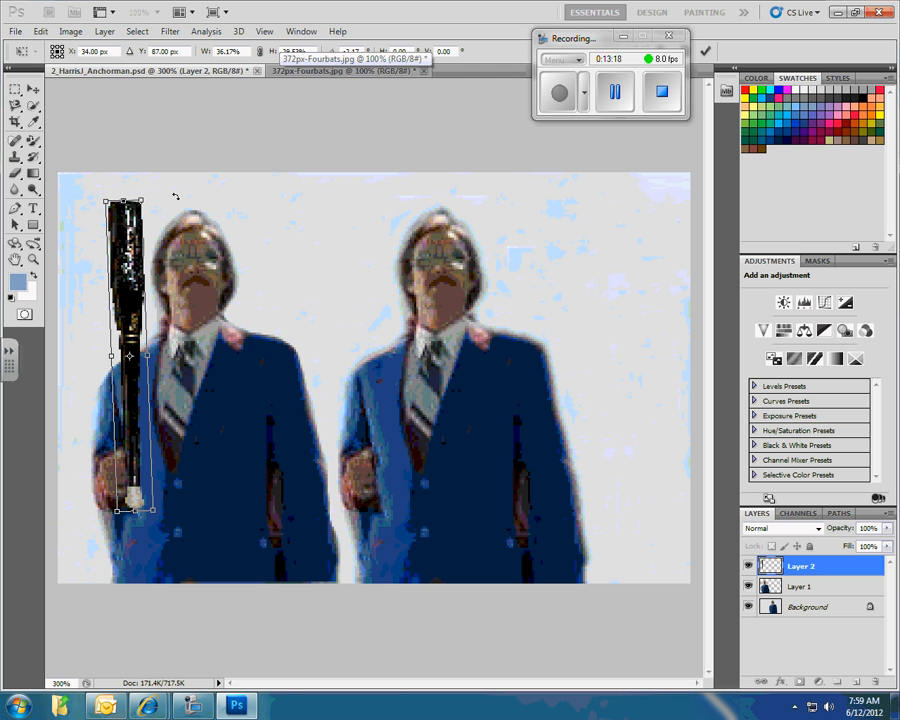
{"action": "left_click", "coordinate": [615, 91]}
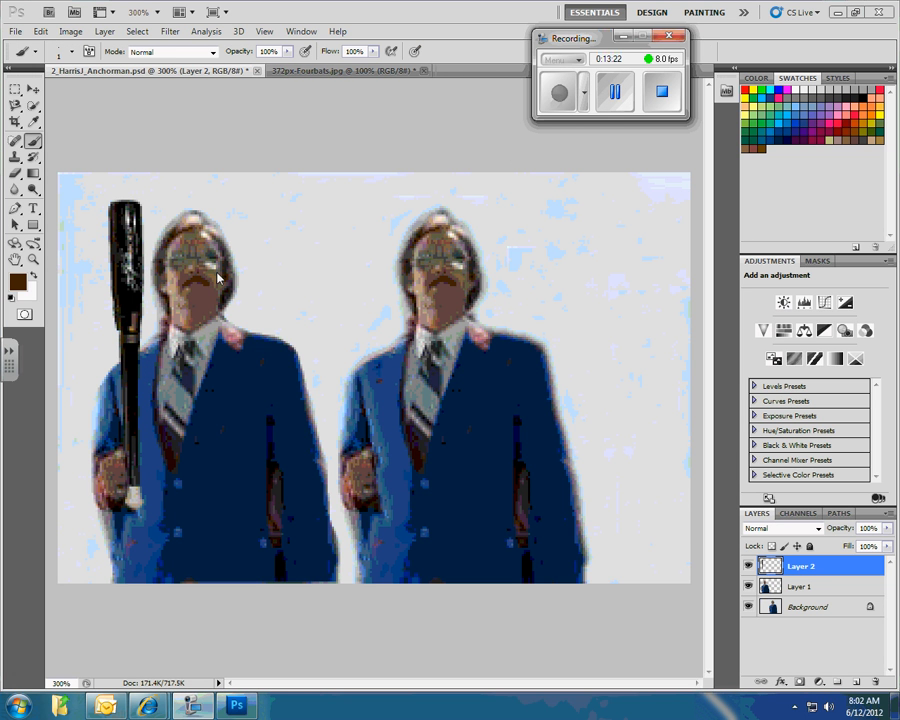
Sample the dark brown of the left man's moustache and brush a goatee ring around his mouth.
{"action": "left_click", "coordinate": [33, 122]}
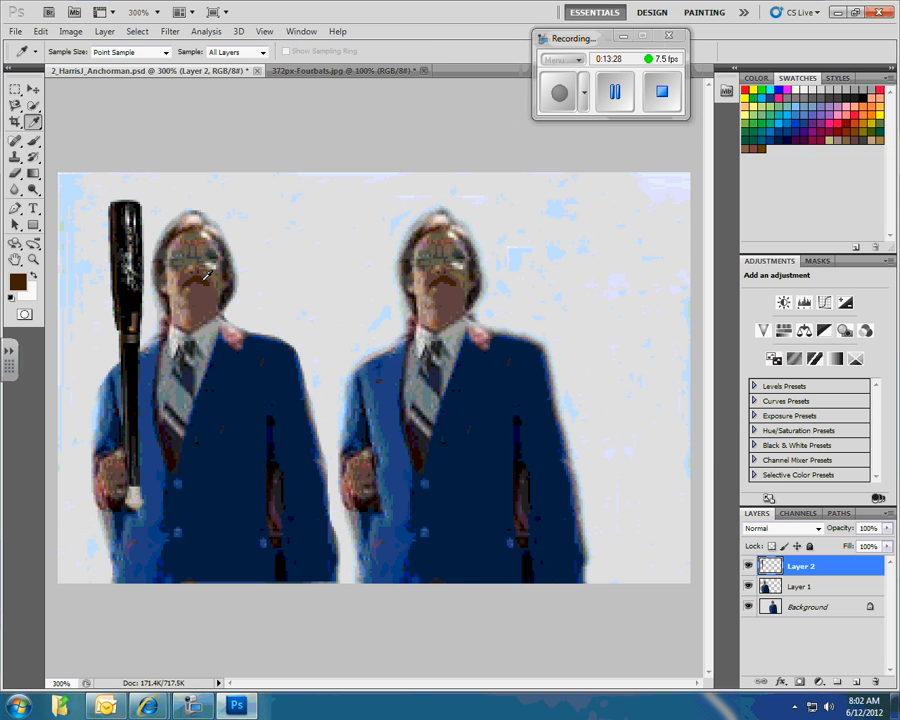
{"action": "left_click", "coordinate": [34, 145]}
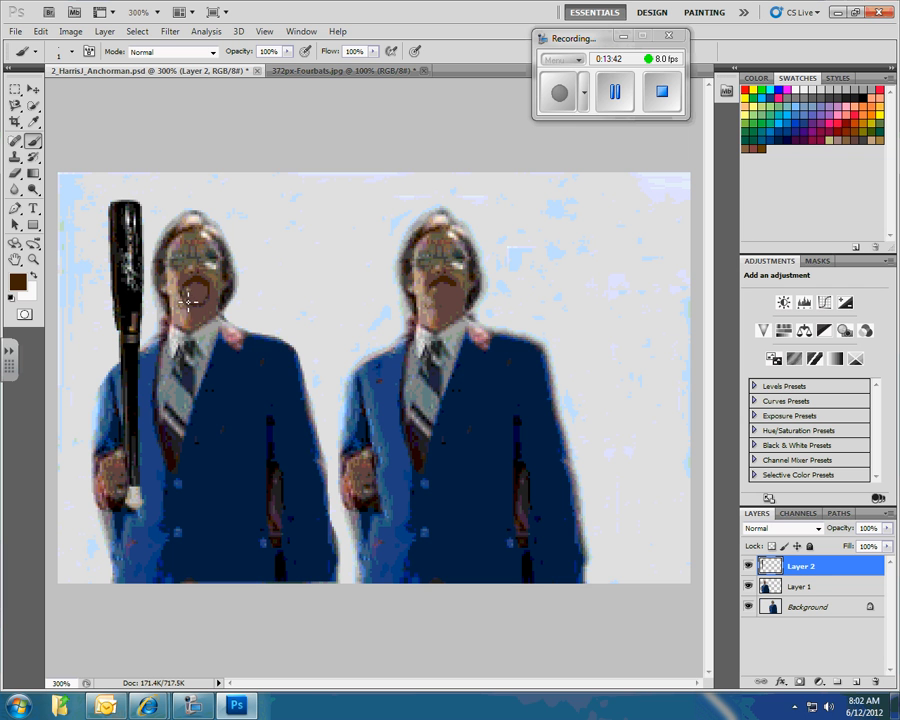
{"action": "mouse_move", "coordinate": [188, 301]}
{"action": "left_mouse_down"}
{"action": "mouse_move", "coordinate": [200, 310]}
{"action": "mouse_move", "coordinate": [204, 292]}
{"action": "mouse_move", "coordinate": [213, 296]}
{"action": "mouse_move", "coordinate": [196, 295]}
{"action": "left_mouse_up"}
Choose a light gray swatch and brush a small patch of teeth into the left man's mouth, inside the goatee ring.
{"action": "left_click", "coordinate": [34, 122]}
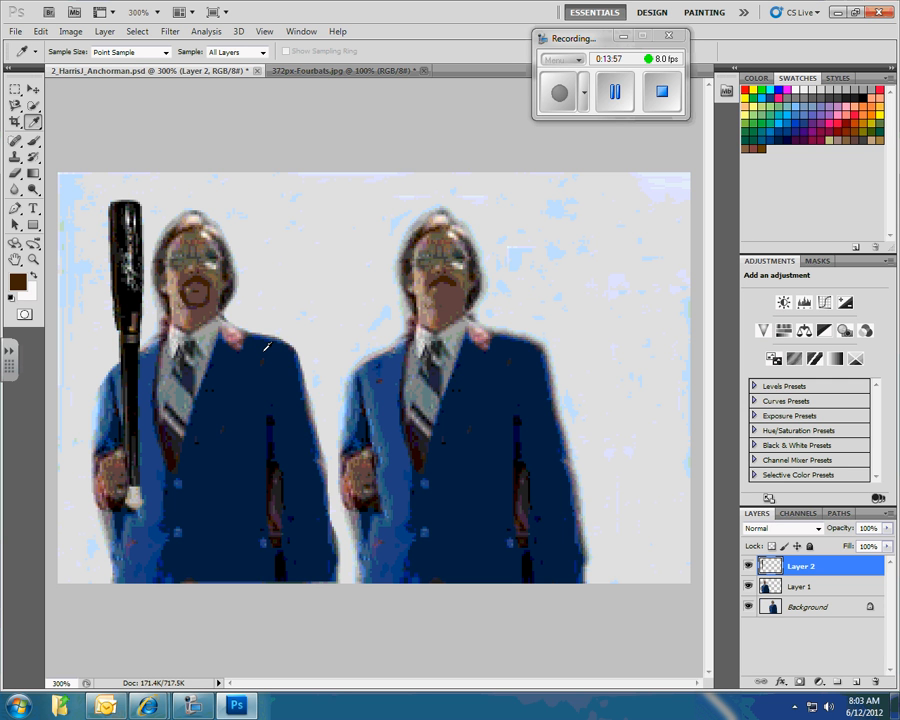
{"action": "scroll", "coordinate": [267, 346], "scroll_direction": "up", "scroll_amount": 2}
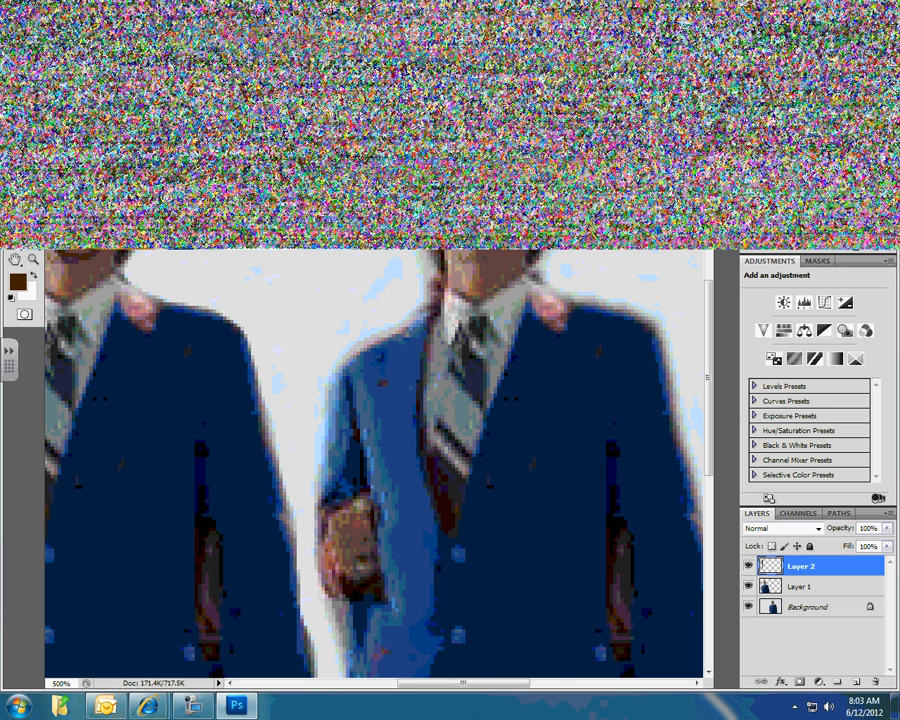
{"action": "scroll", "coordinate": [261, 315], "scroll_direction": "left", "scroll_amount": 3}
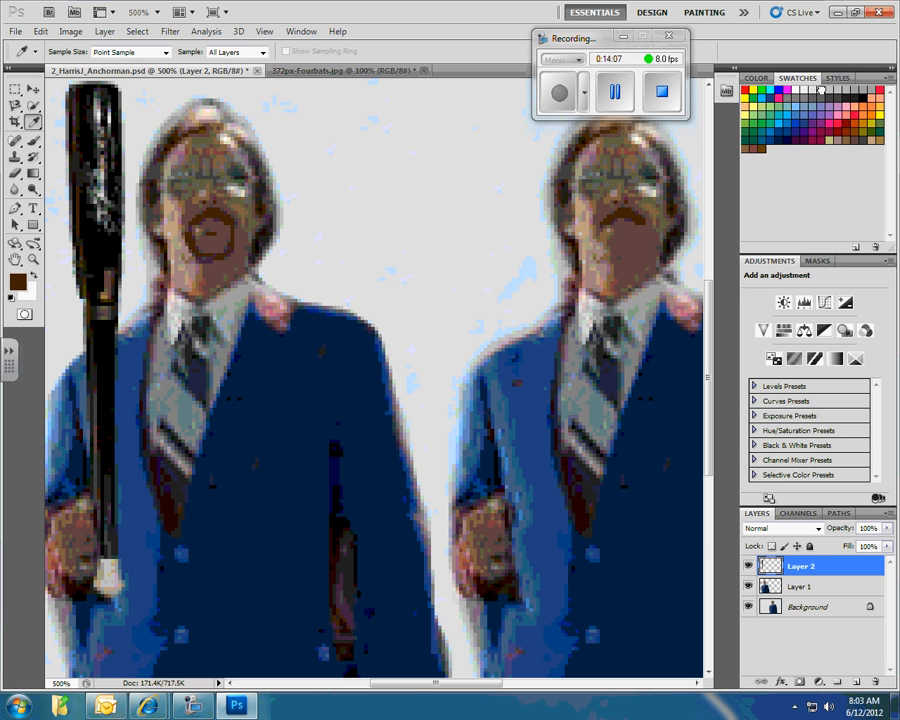
{"action": "left_click", "coordinate": [820, 90]}
{"action": "left_click", "coordinate": [33, 141]}
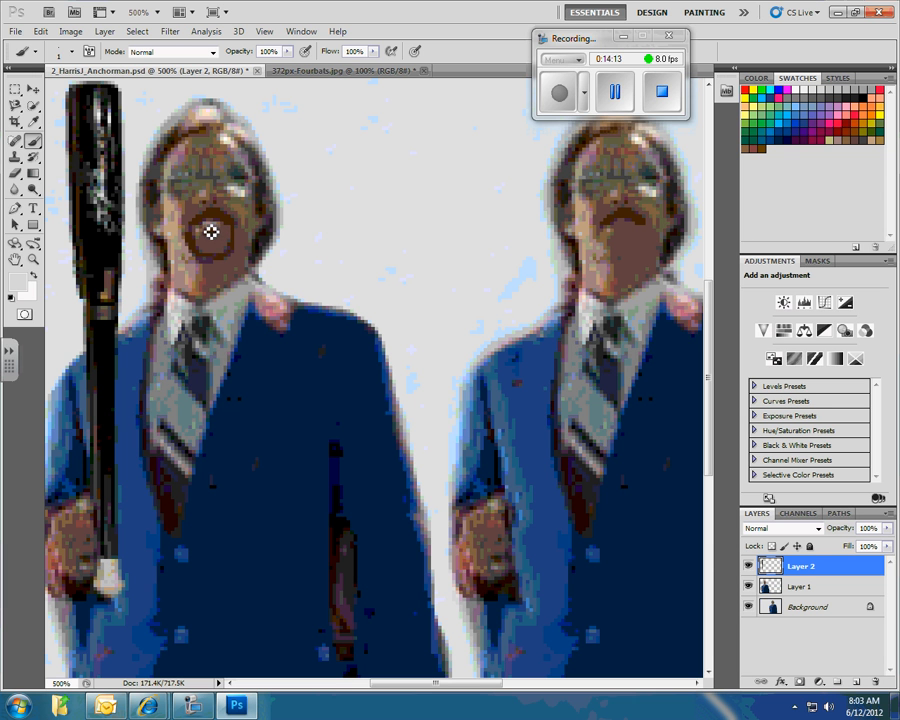
{"action": "left_click_drag", "start_coordinate": [210, 234], "coordinate": [236, 232]}
{"action": "key", "text": "ctrl+minus"}
{"action": "key", "text": "ctrl+minus"}
{"action": "key", "text": "ctrl+minus"}
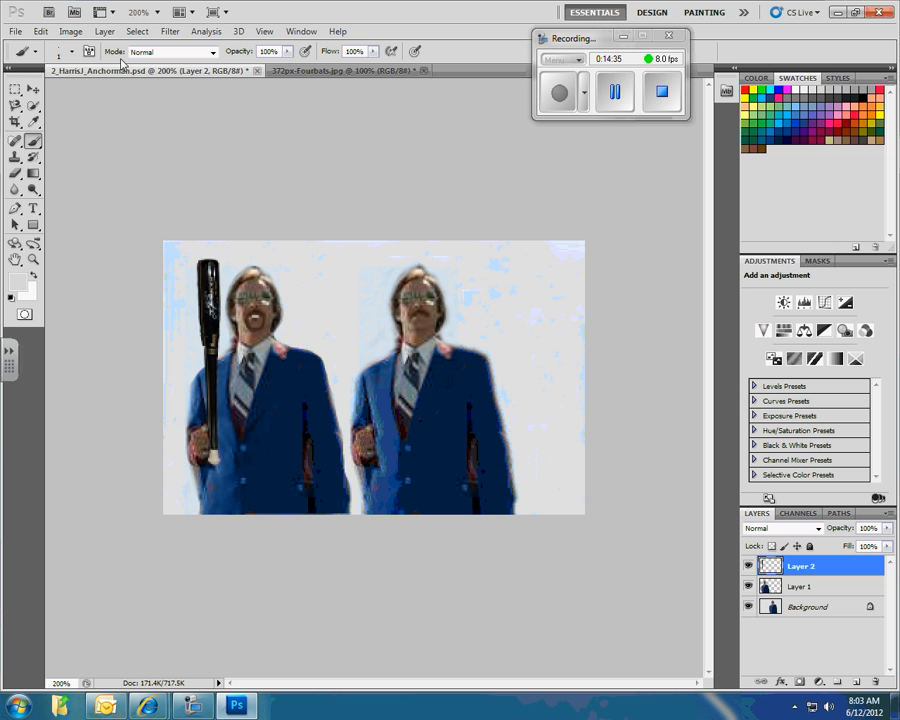
Save a copy of the Anchorman image in JPEG format under the same base name in the Focus folder, replacing the existing file.
{"action": "left_click", "coordinate": [15, 31]}
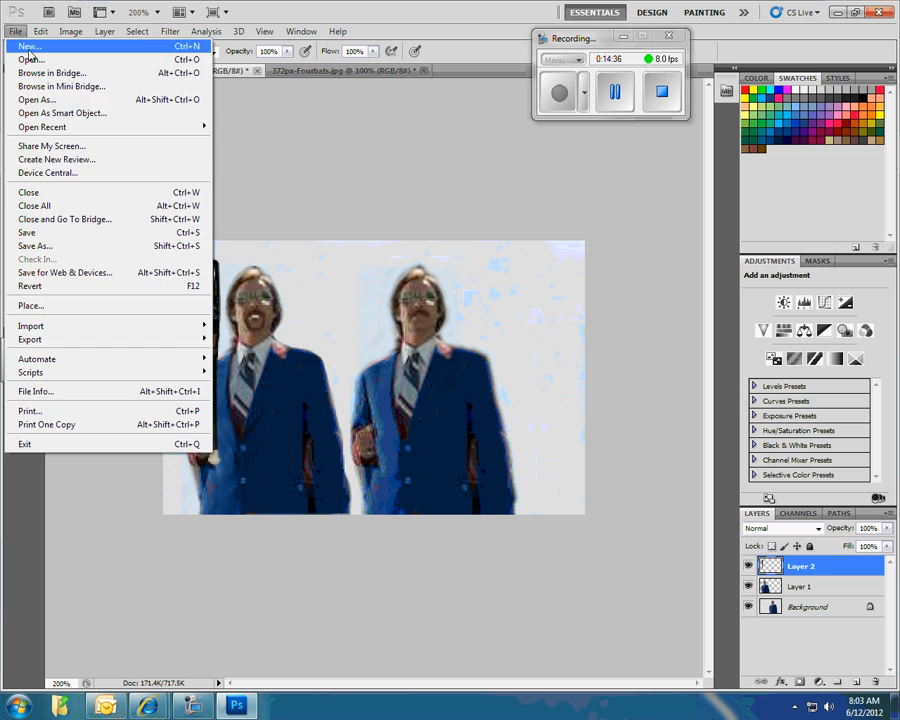
{"action": "left_click", "coordinate": [74, 246]}
{"action": "left_click", "coordinate": [475, 361]}
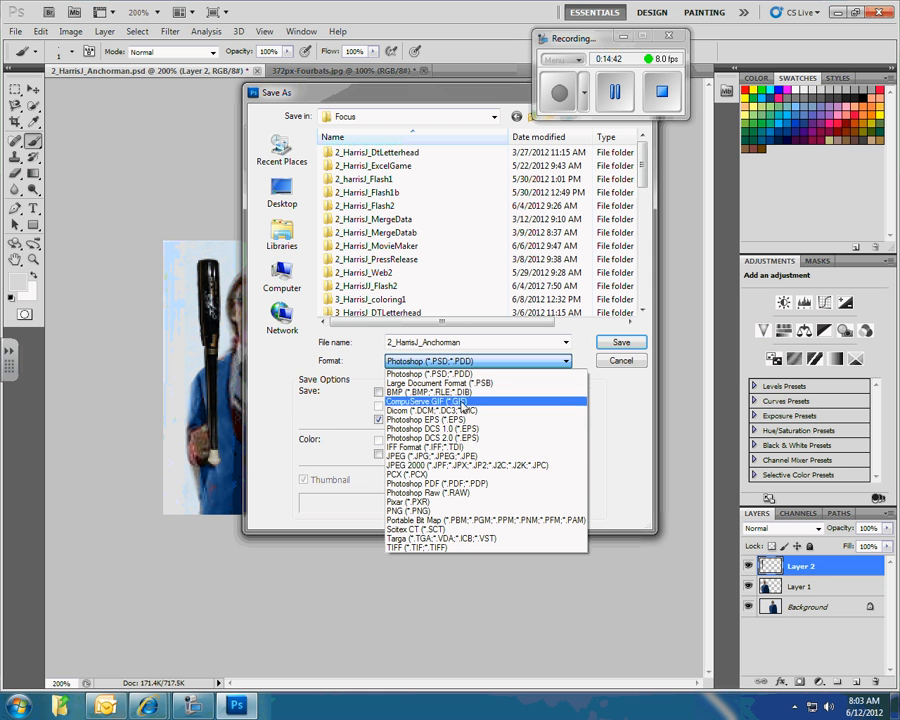
{"action": "left_click", "coordinate": [450, 456]}
{"action": "left_click", "coordinate": [616, 347]}
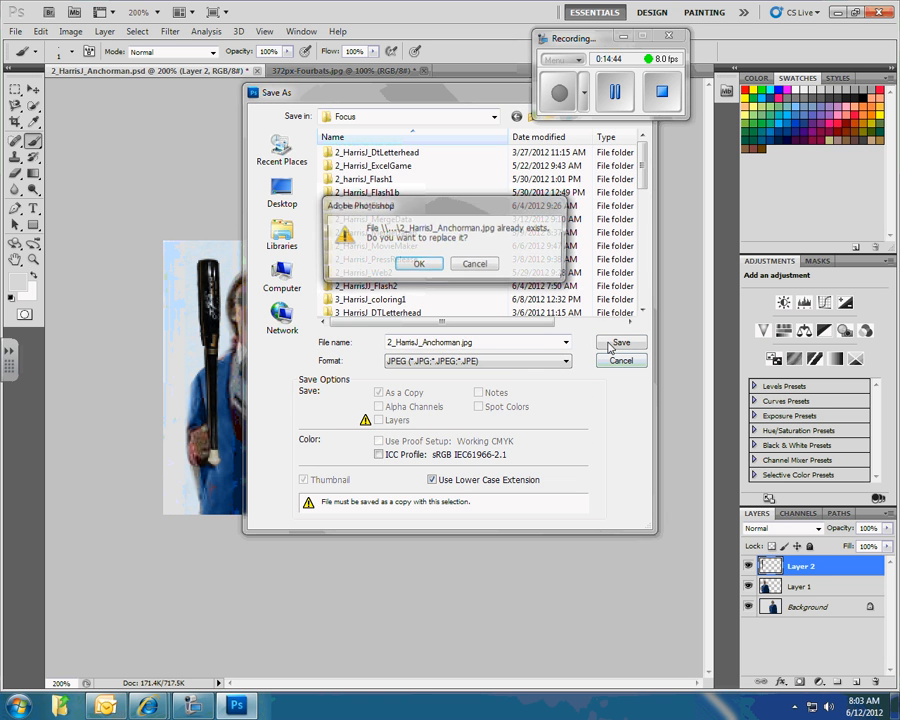
{"action": "key", "text": "Return"}
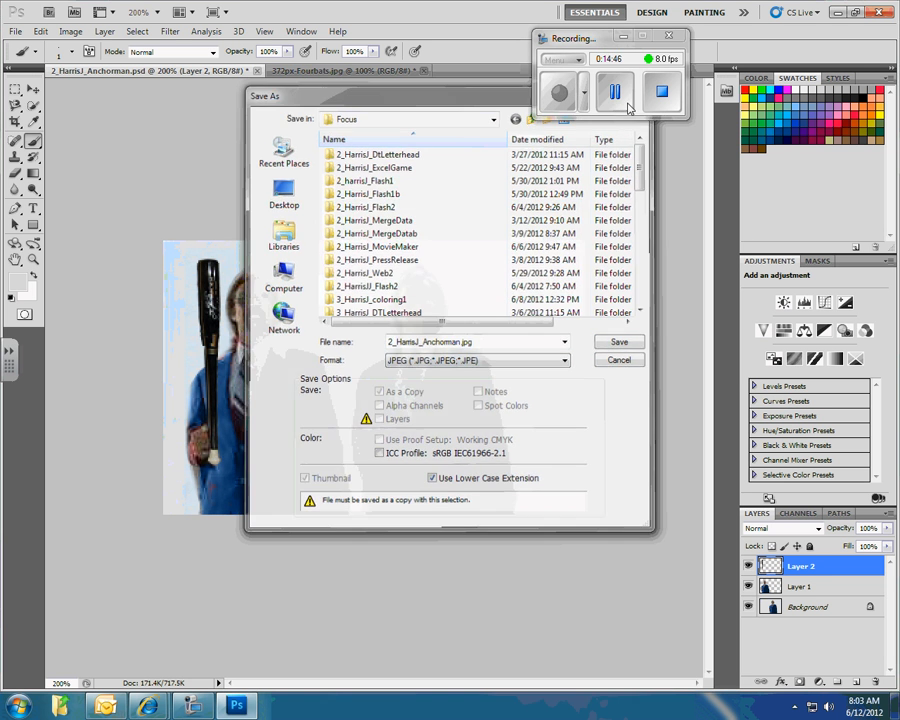
{"action": "left_click", "coordinate": [551, 167]}
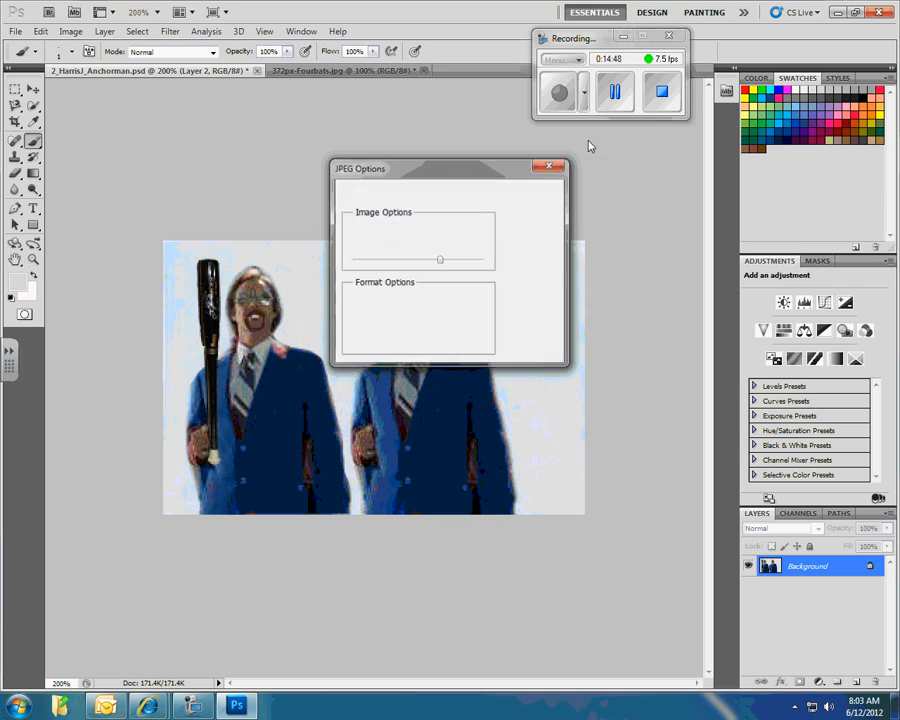